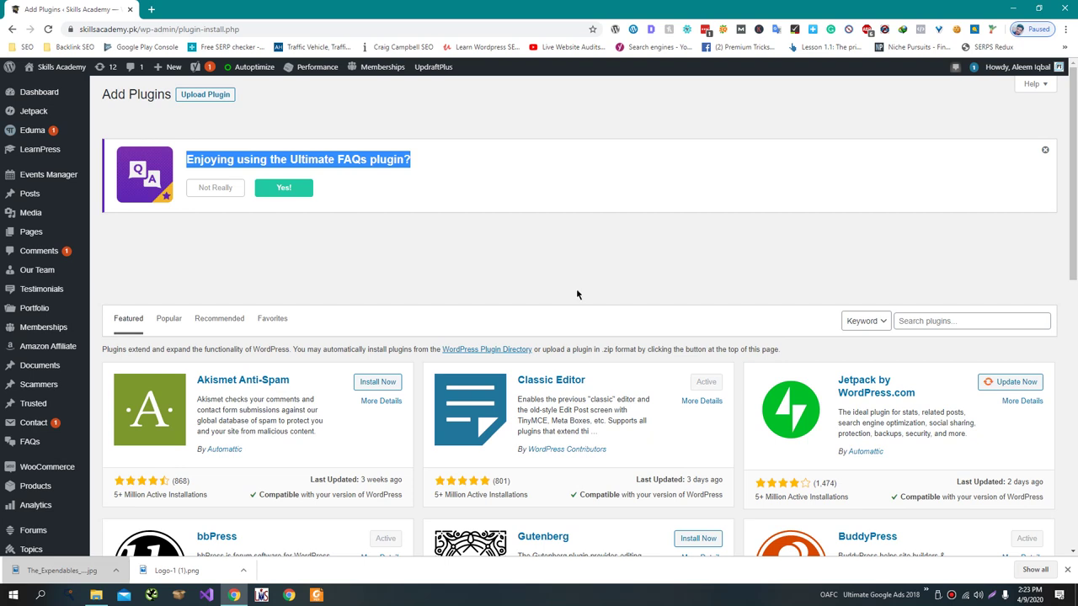
# Search for the plugin "Structured Content (JSON-LD) #wpsc", then install and activate it.
pyautogui.click(1014, 324)
pyautogui.write('Structured Content (JSON-LD) #wpsc')
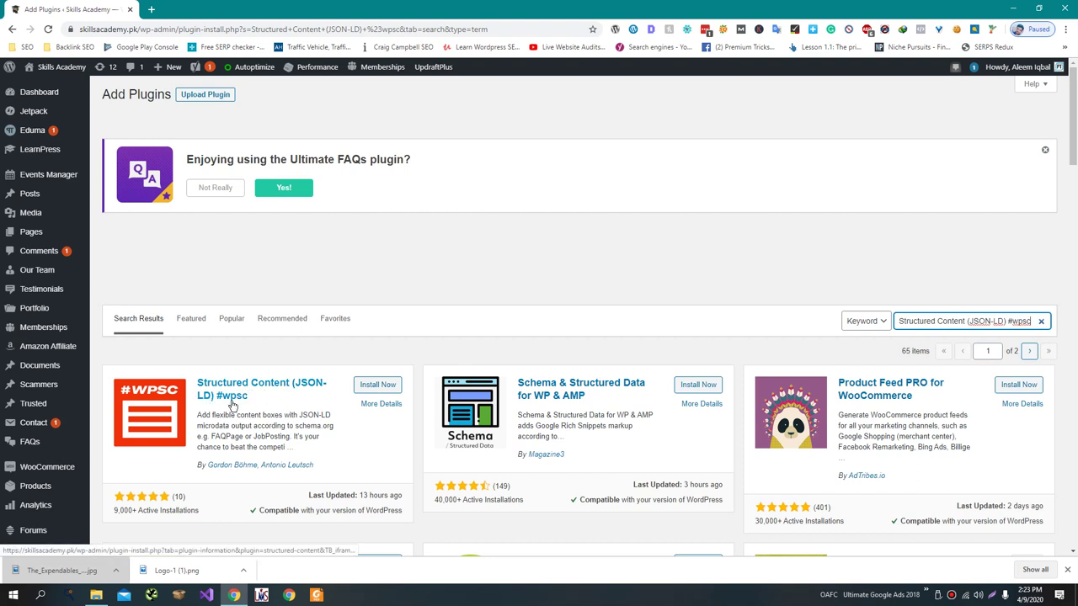
pyautogui.click(368, 388)
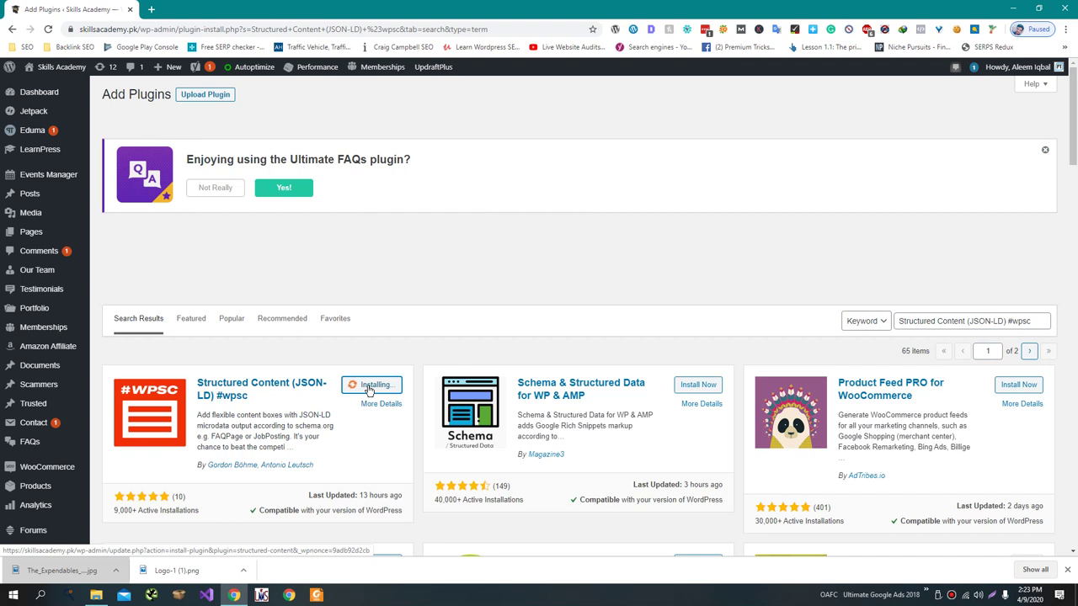
pyautogui.click(370, 387)
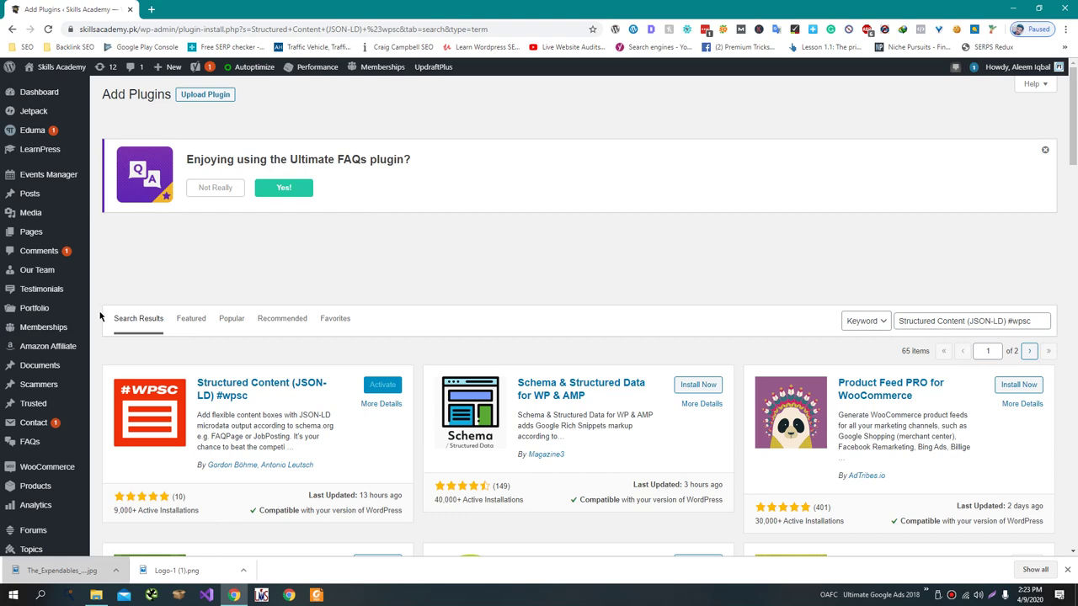
# Open the list of installed plugins and look through it for the Ultimate FAQ plugin.
pyautogui.scroll(-3, 117, 386)
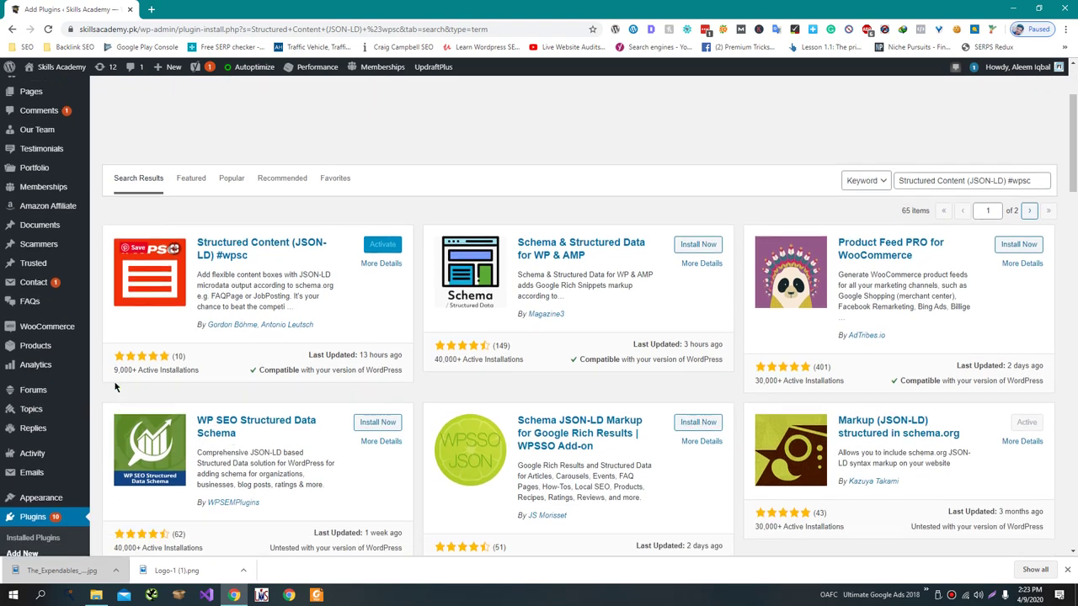
pyautogui.scroll(1, 116, 387)
pyautogui.scroll(-3, 48, 462)
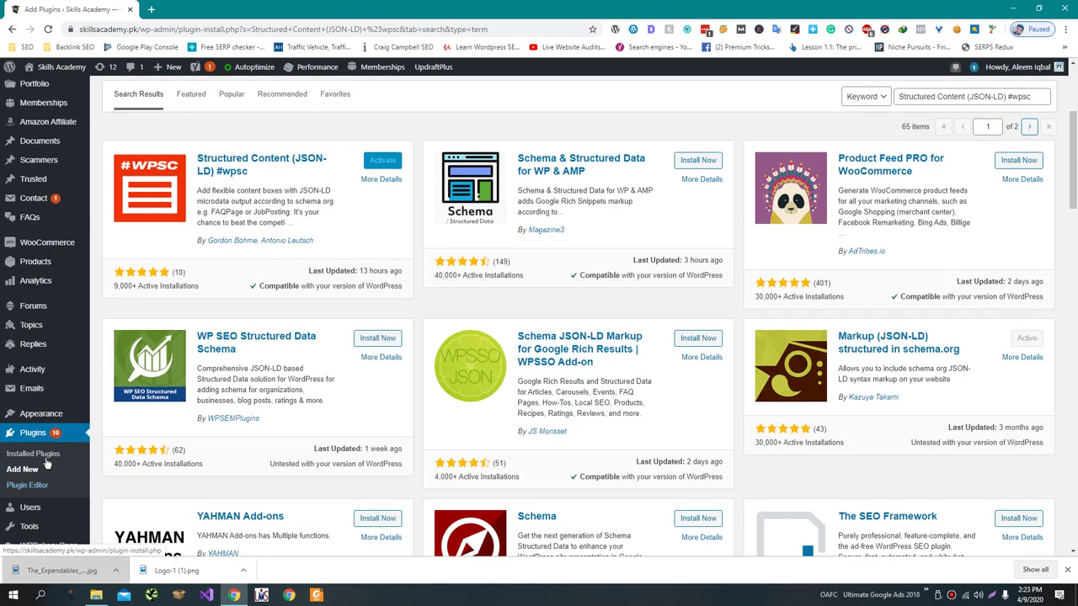
pyautogui.click(37, 454)
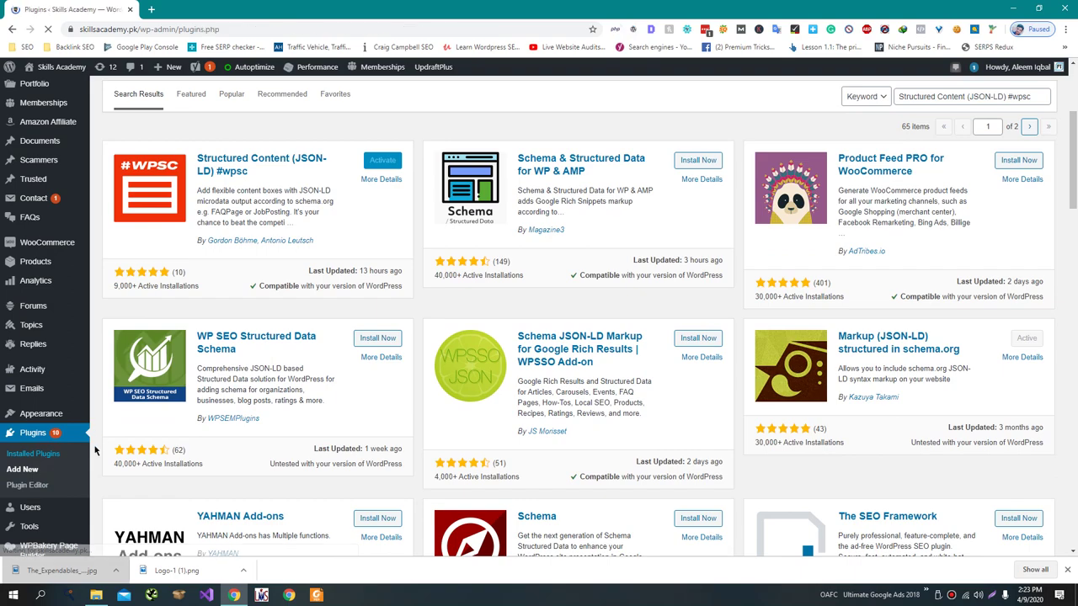
pyautogui.scroll(-4, 258, 415)
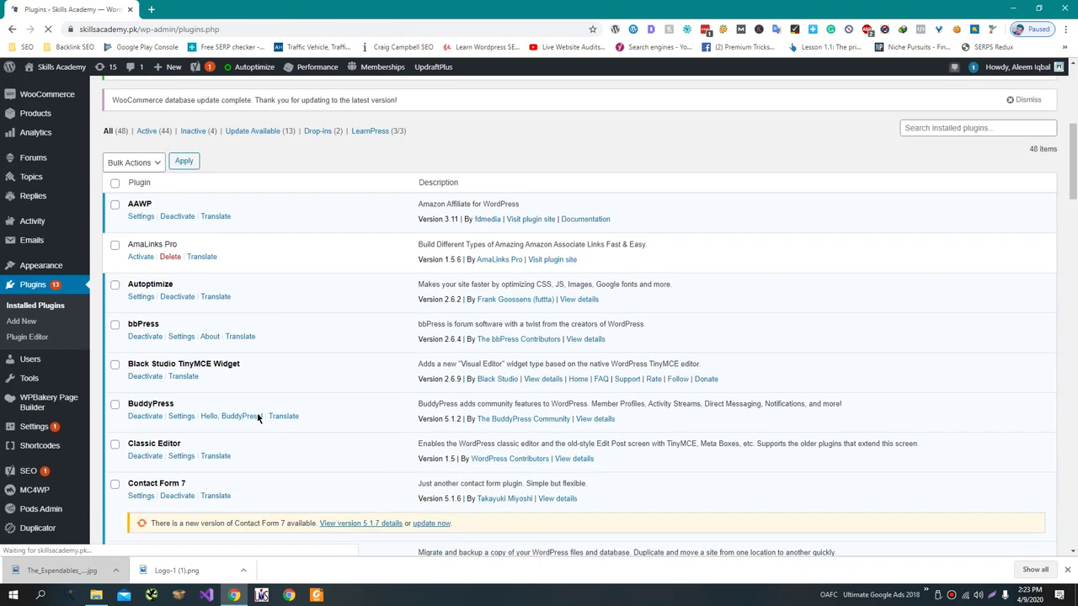
pyautogui.scroll(-8, 258, 416)
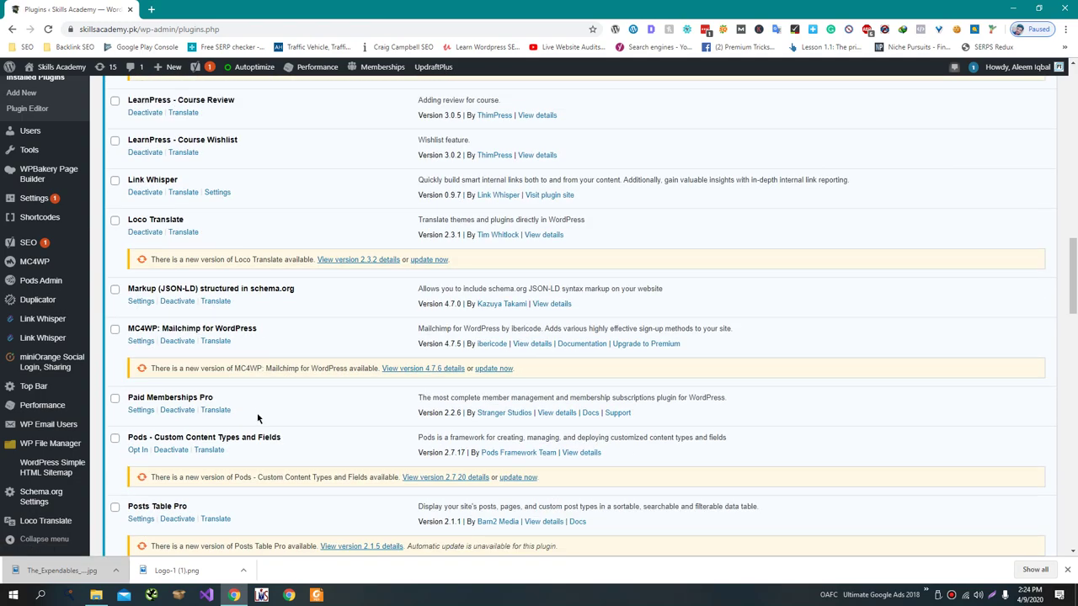
pyautogui.scroll(-4, 257, 418)
# Find the Ultimate FAQ plugin by searching the page for "ulti" and deactivate it with the reason "I no longer need the plugin".
pyautogui.press('super')
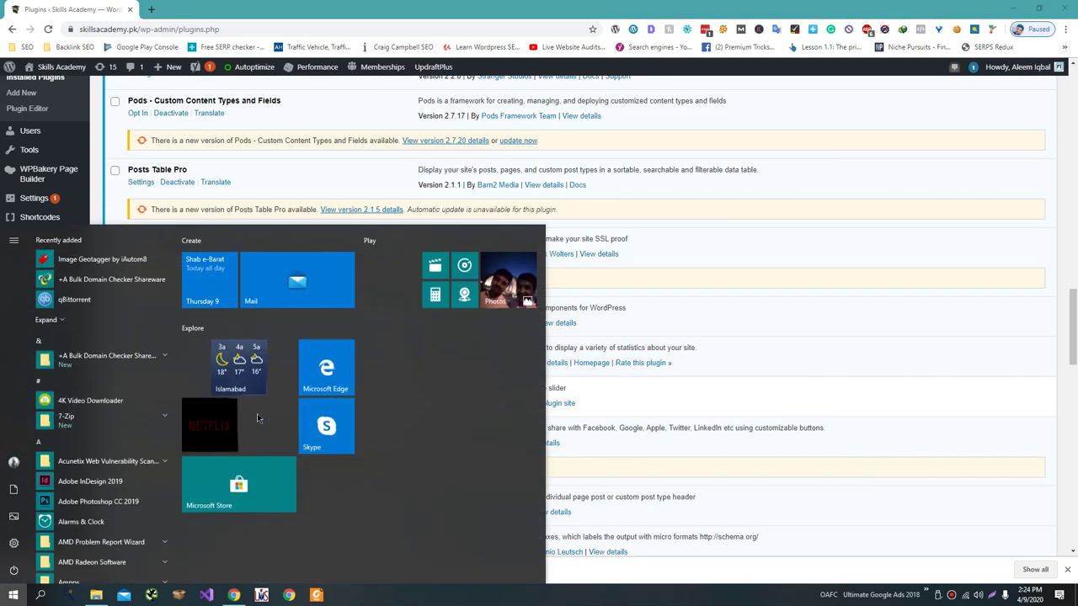
pyautogui.press('super')
pyautogui.hotkey('ctrl', 'f')
pyautogui.write('ulti')
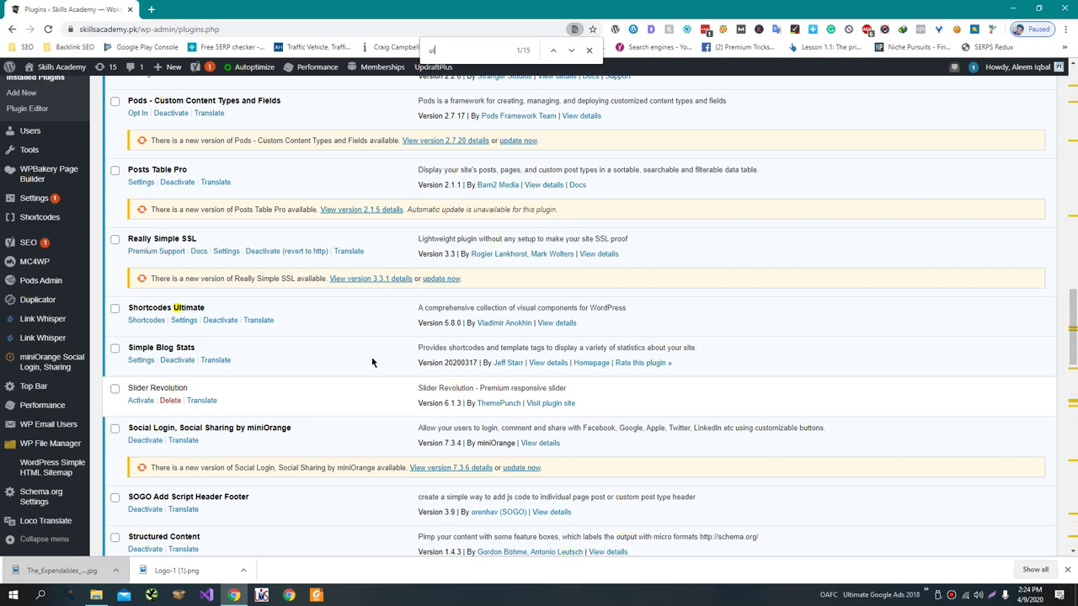
pyautogui.press('Return')
pyautogui.press('Return')
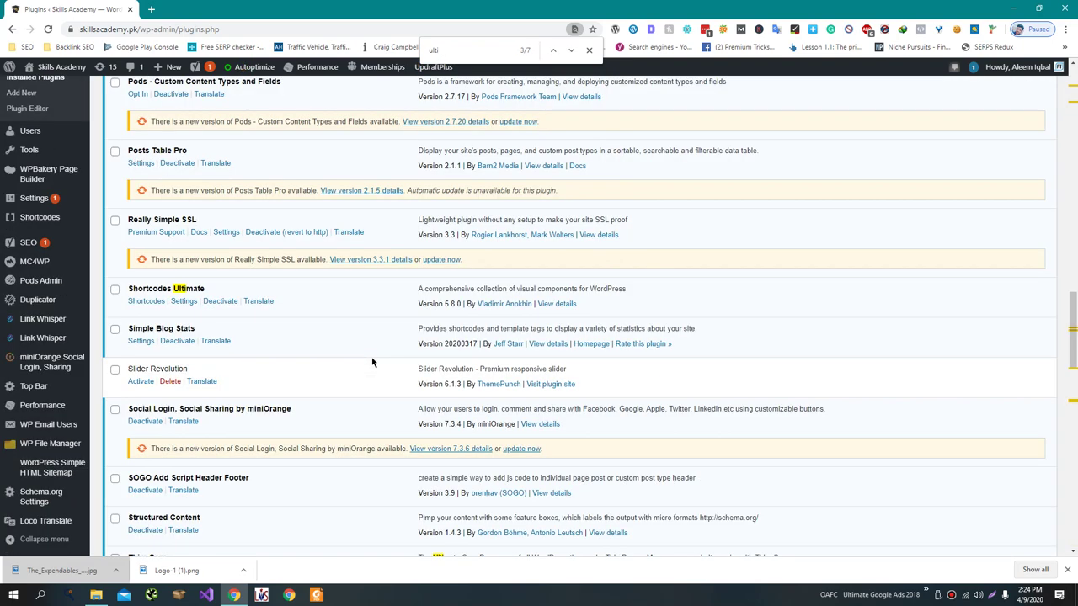
pyautogui.press('Return')
pyautogui.press('Return')
pyautogui.press('Return')
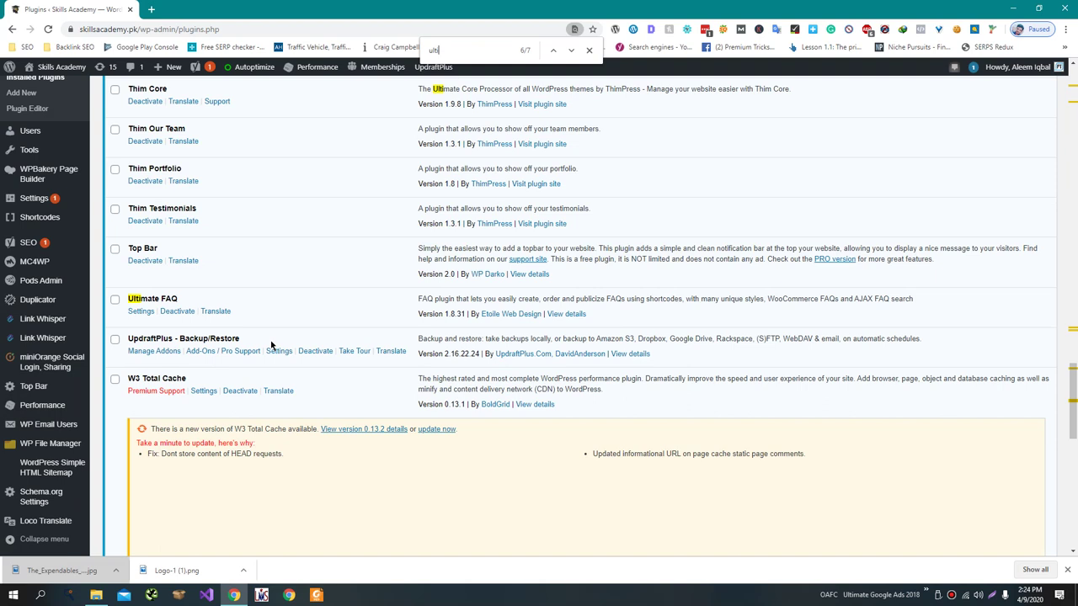
pyautogui.click(181, 312)
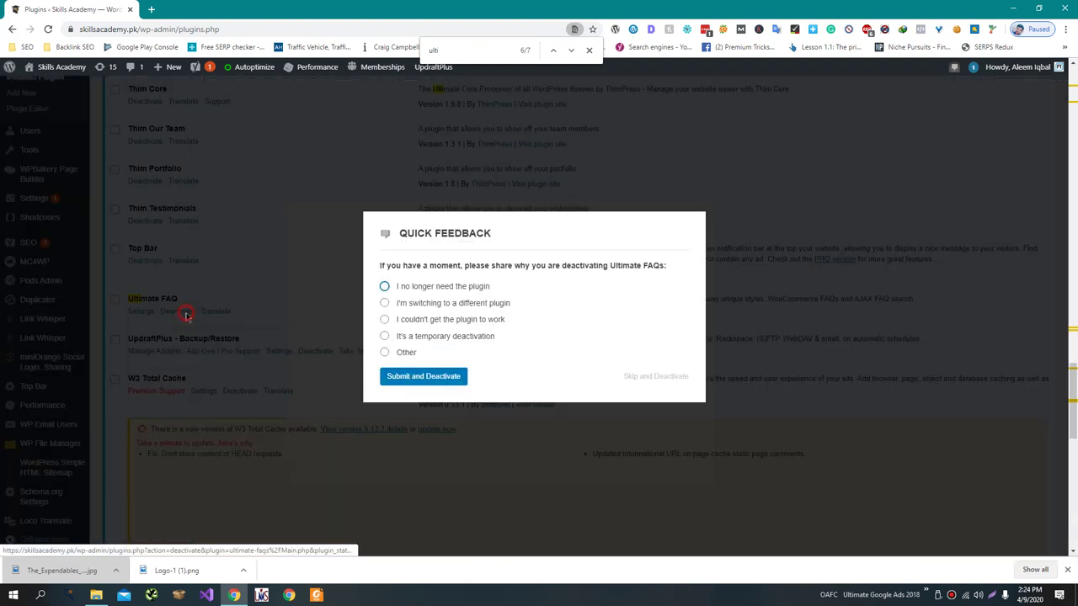
pyautogui.click(431, 286)
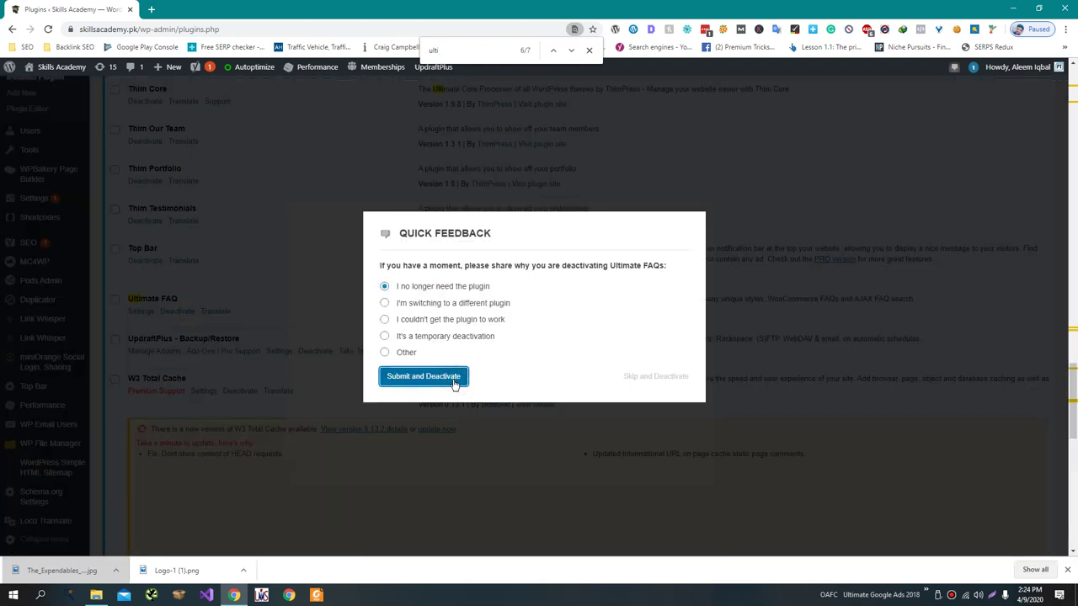
pyautogui.click(453, 388)
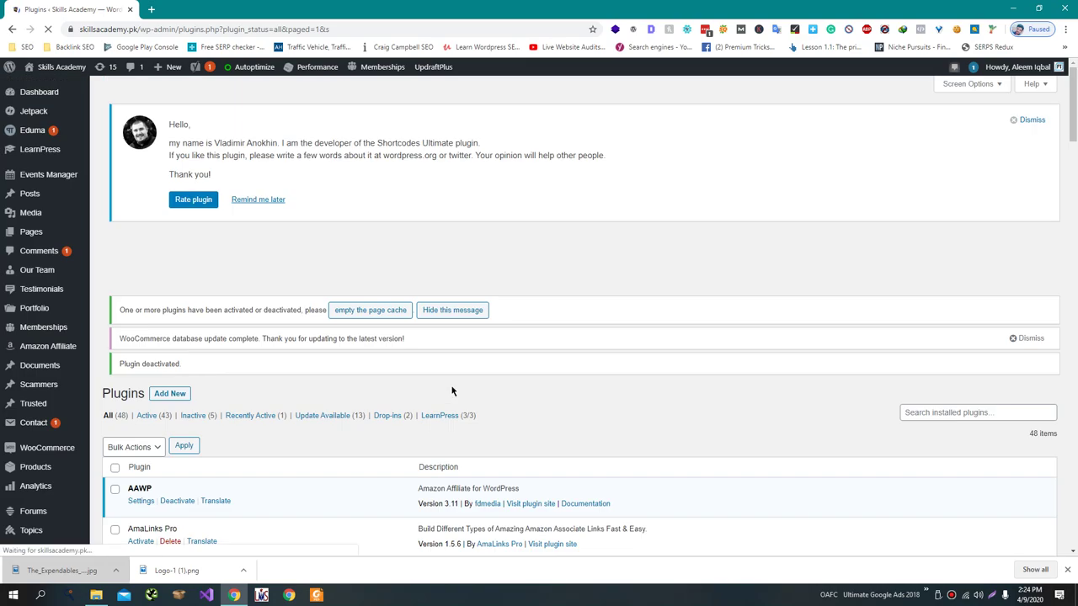
pyautogui.scroll(-12, 452, 391)
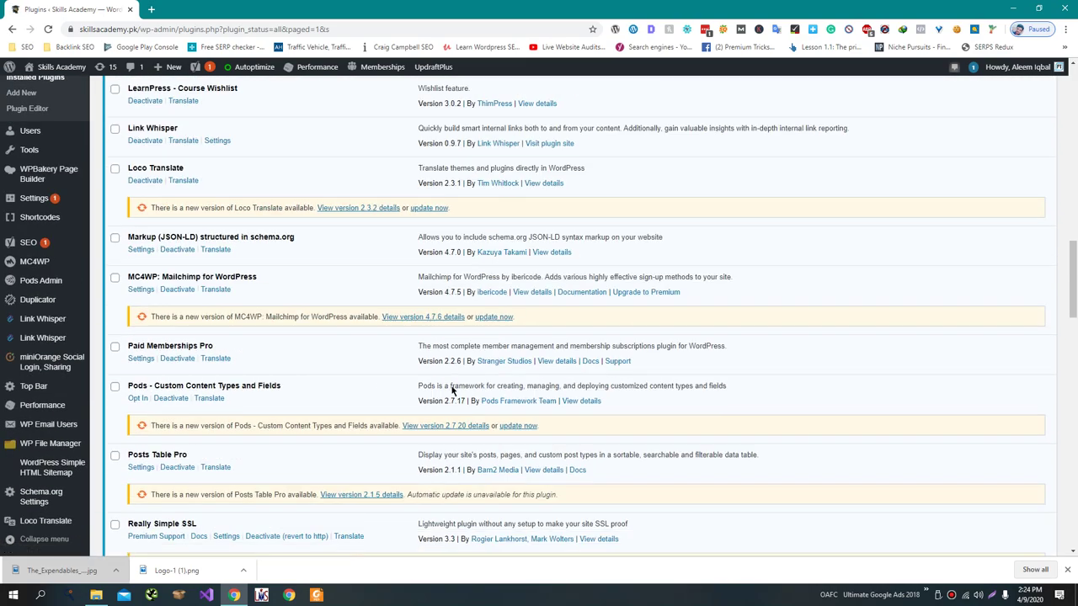
pyautogui.click(517, 425)
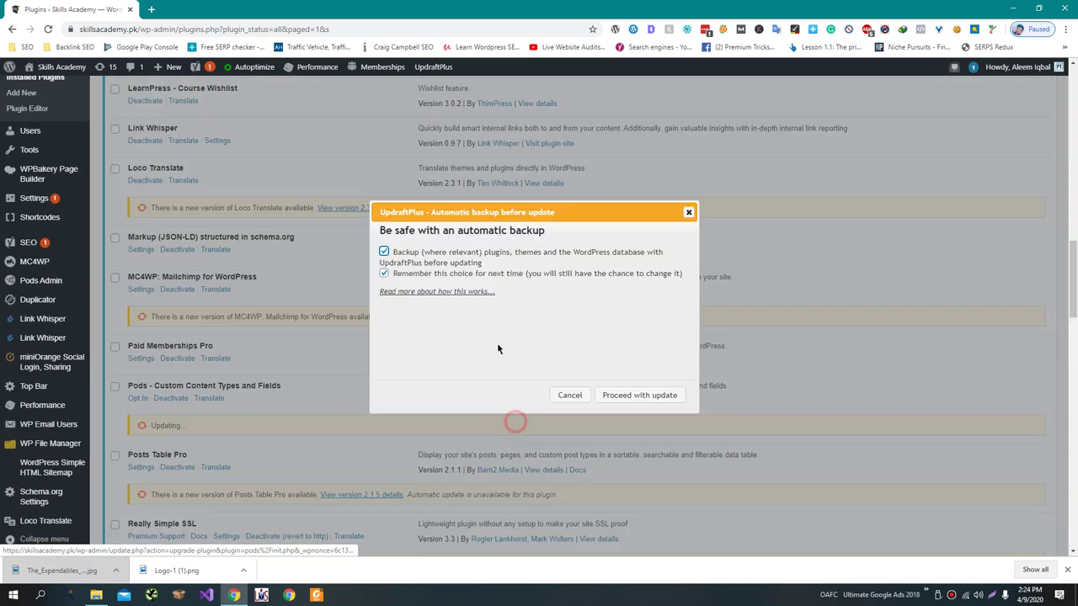
pyautogui.click(578, 396)
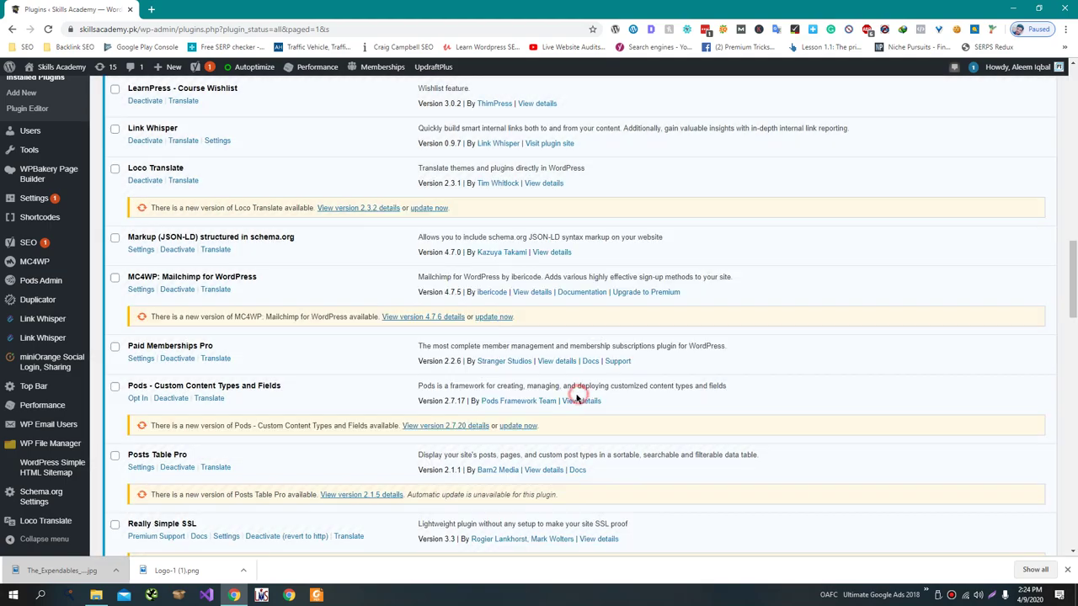
pyautogui.scroll(15, 443, 378)
pyautogui.scroll(2, 443, 378)
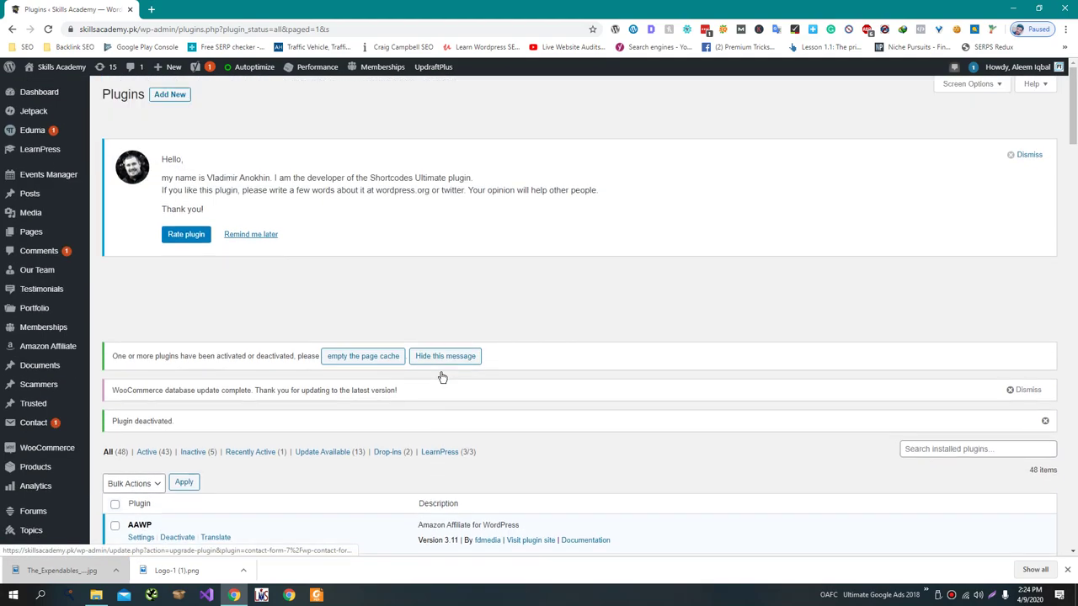
pyautogui.scroll(-4, 442, 378)
pyautogui.scroll(-2, 442, 378)
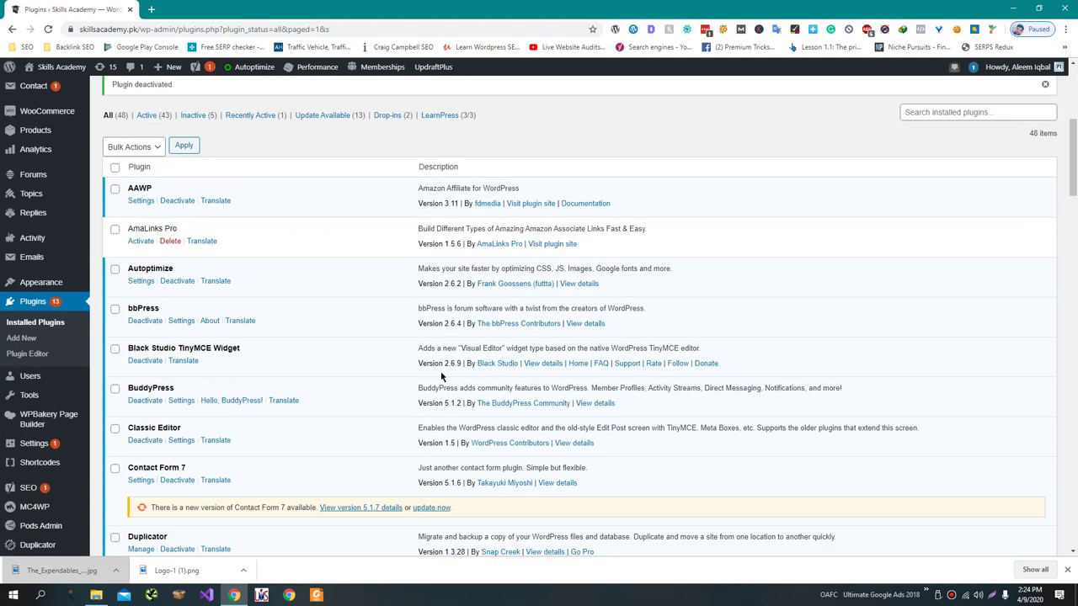
pyautogui.scroll(4, 55, 282)
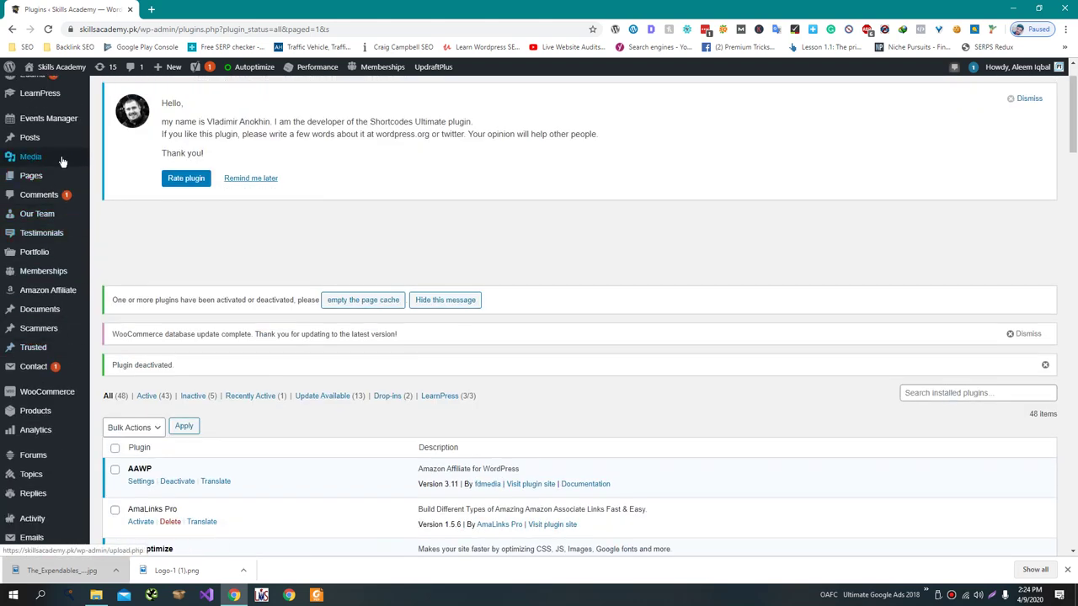
# Create a new post titled "FAQ".
pyautogui.moveTo(50, 137)
pyautogui.click(120, 156)
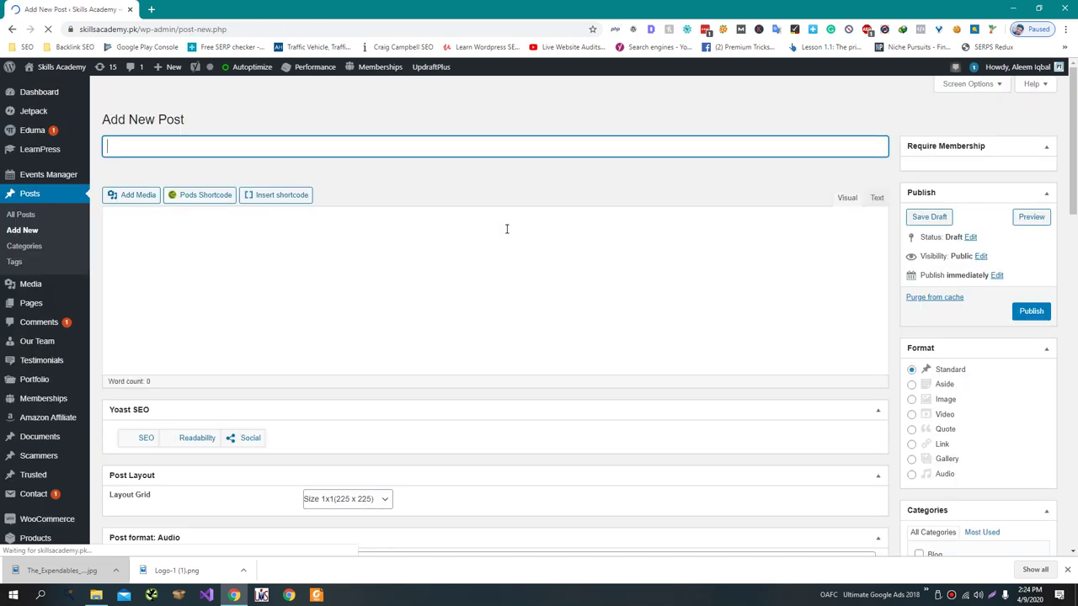
pyautogui.write('FA')
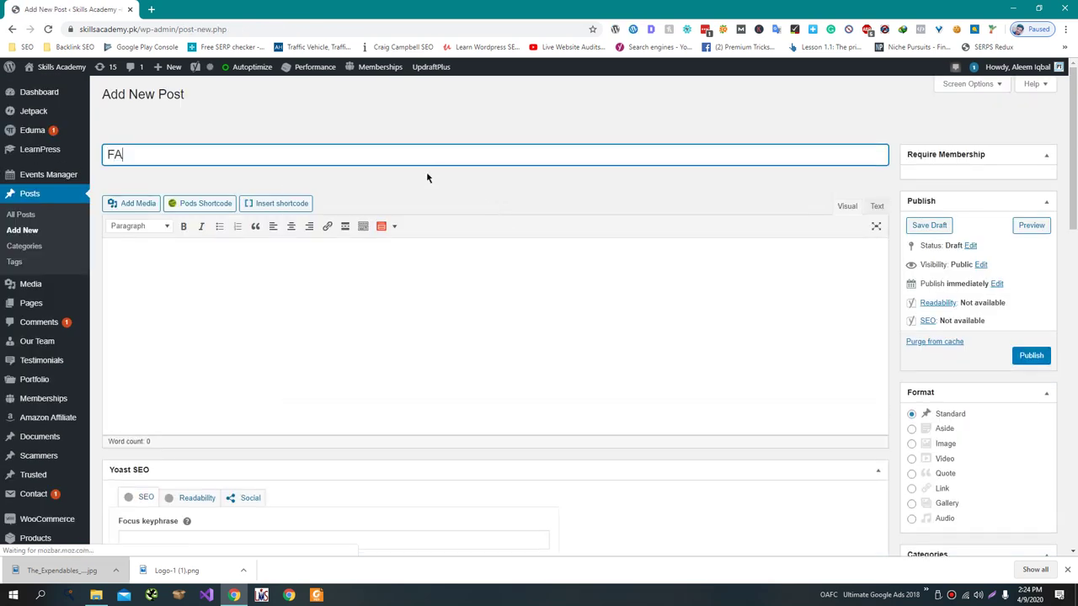
pyautogui.write('Q')
# Start a Multi FAQ snippet in the post body and set the first entry's title tag to h3.
pyautogui.click(542, 301)
pyautogui.click(394, 229)
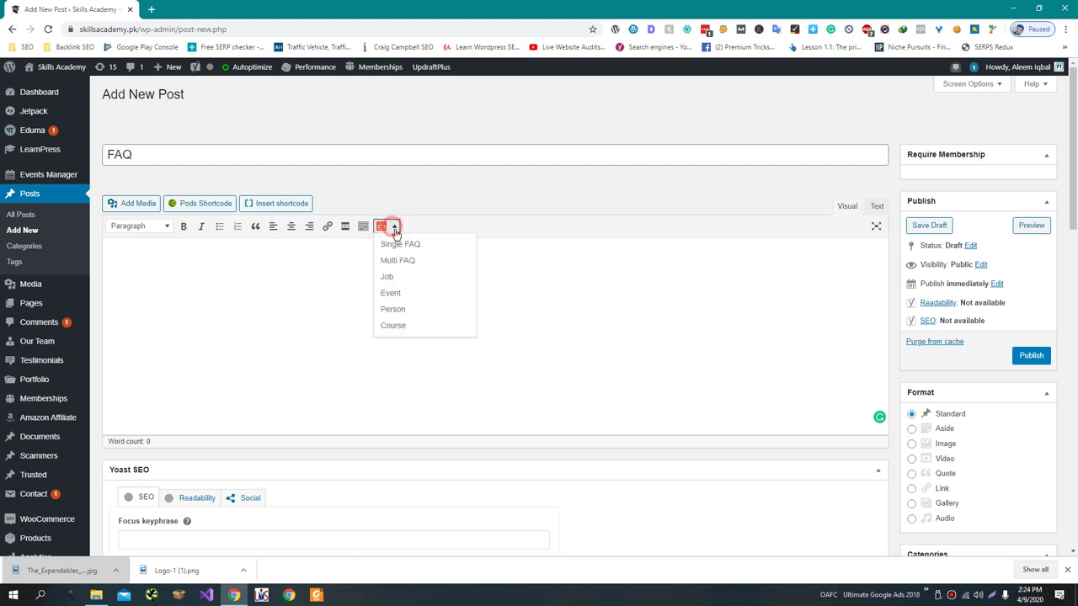
pyautogui.click(435, 262)
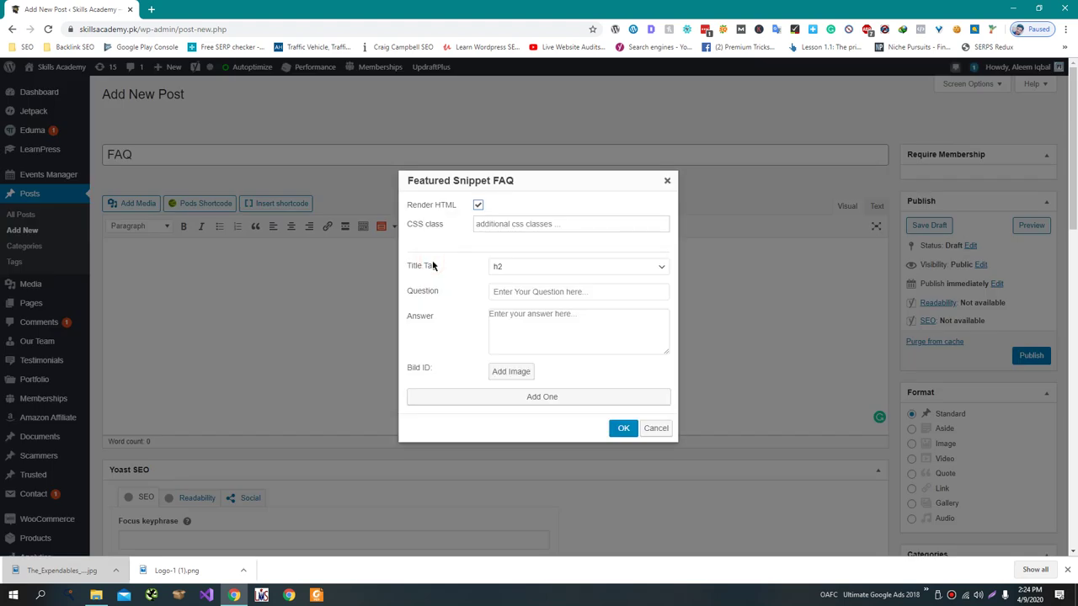
pyautogui.click(513, 267)
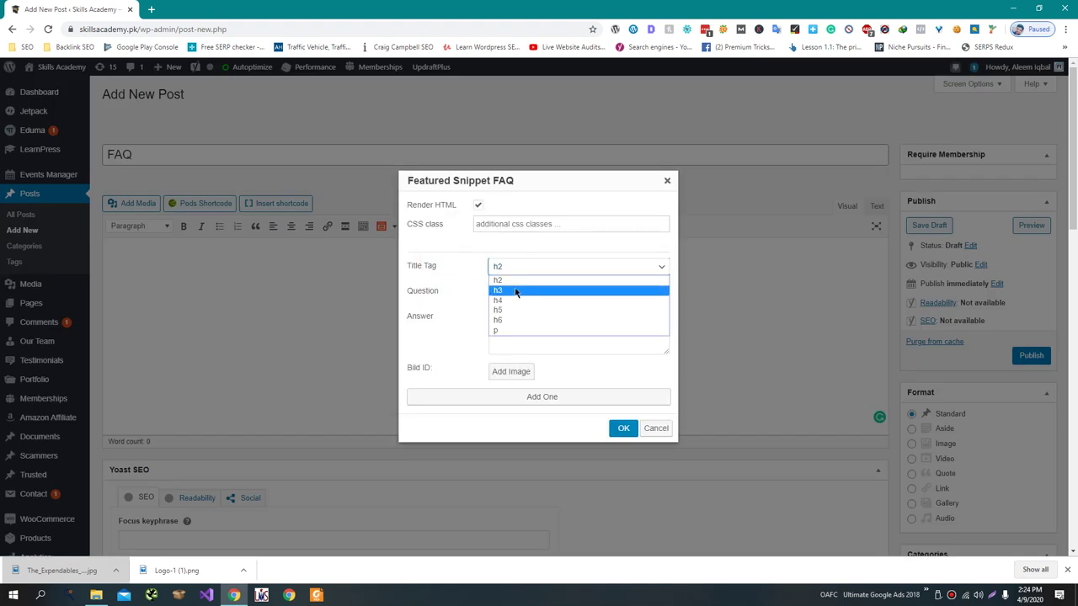
pyautogui.click(511, 289)
# Enter the question "What is Skills Academy?" with the answer "Skills Academy is Pakistan's First Free learning platform.".
pyautogui.click(513, 290)
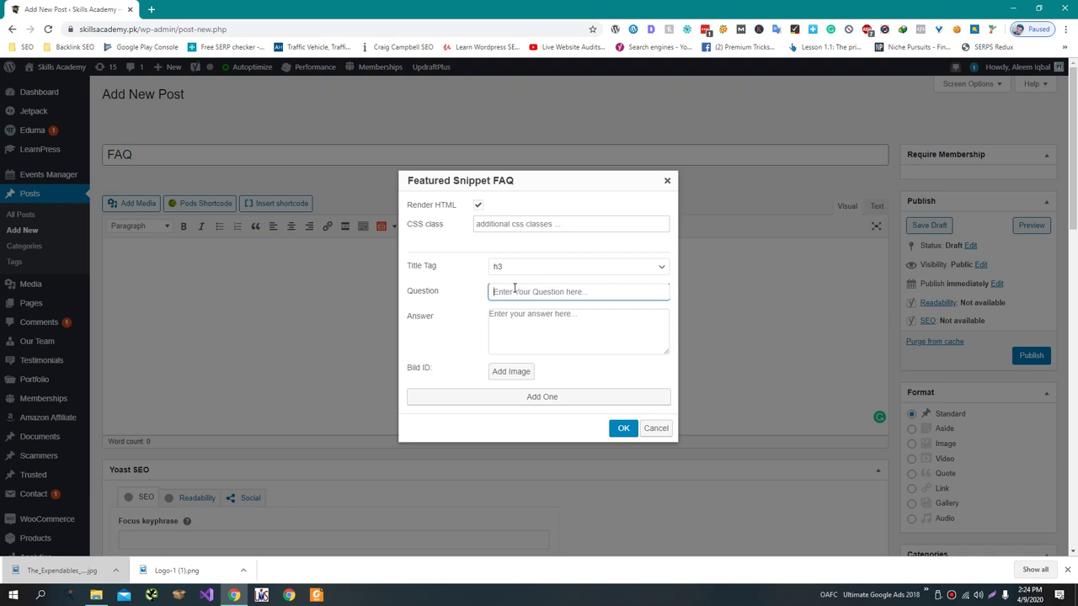
pyautogui.write('W')
pyautogui.write('hat is Skills Academy?')
pyautogui.press('Tab')
pyautogui.write('Skill')
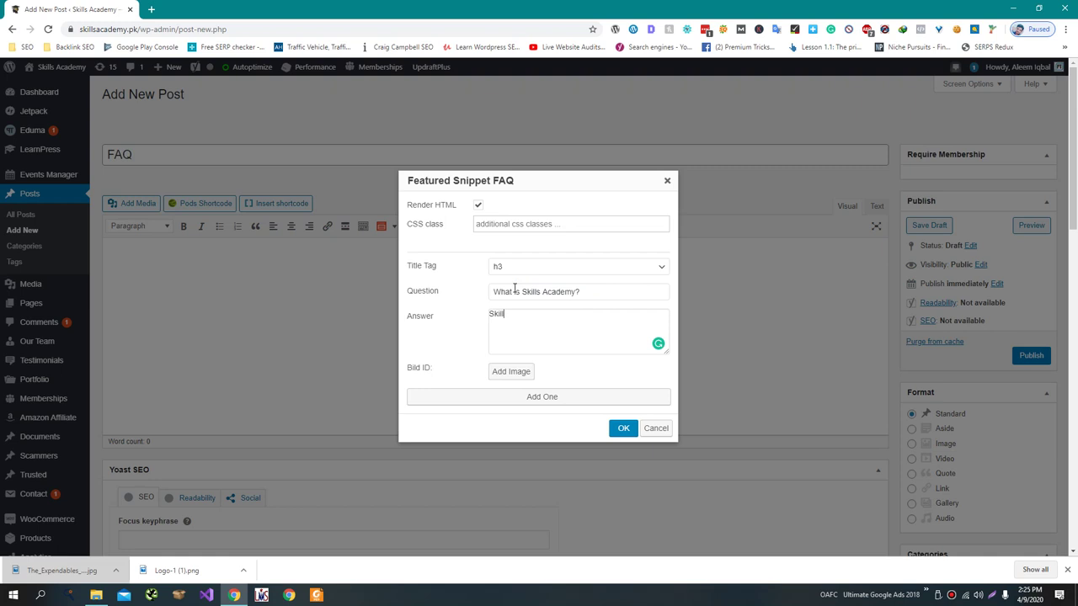
pyautogui.write("s Academy is Pakistan's First Free learning platform.")
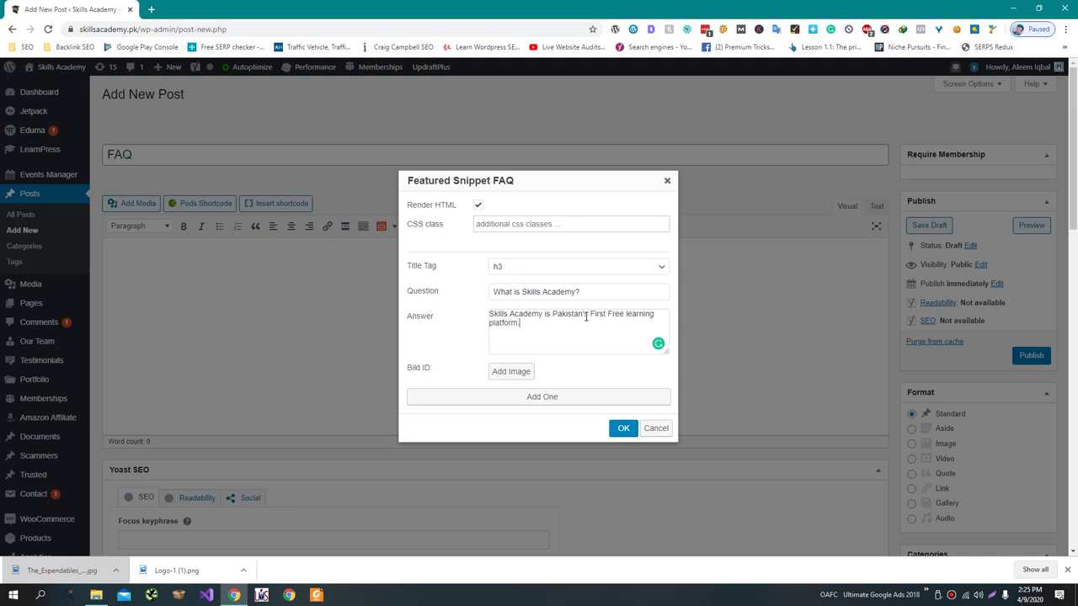
# Add a second question entry to the FAQ snippet and set its title tag to h3.
pyautogui.click(543, 402)
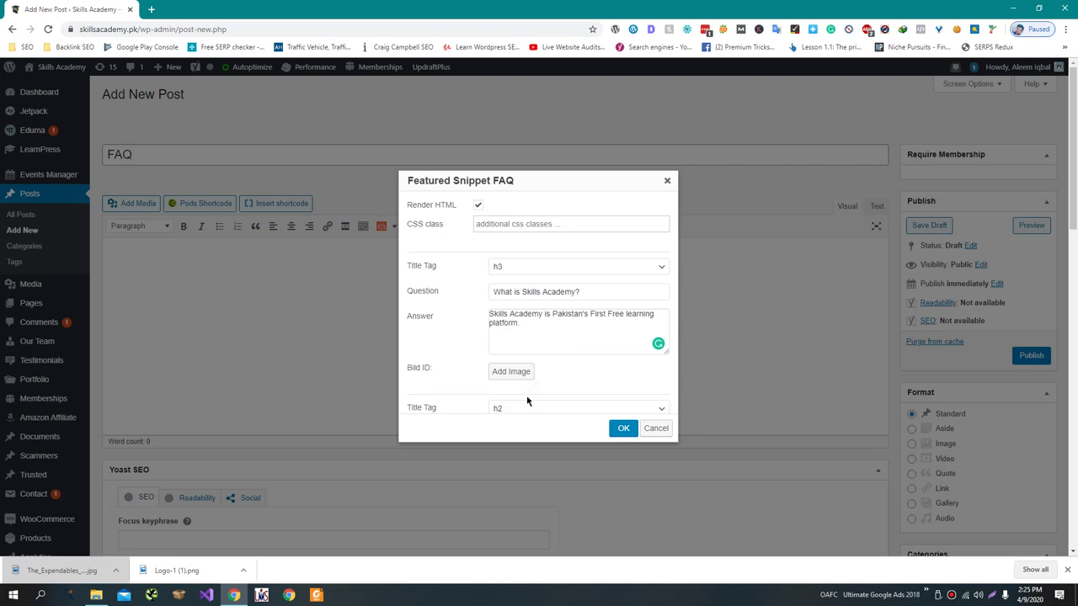
pyautogui.scroll(-1, 530, 403)
pyautogui.click(547, 325)
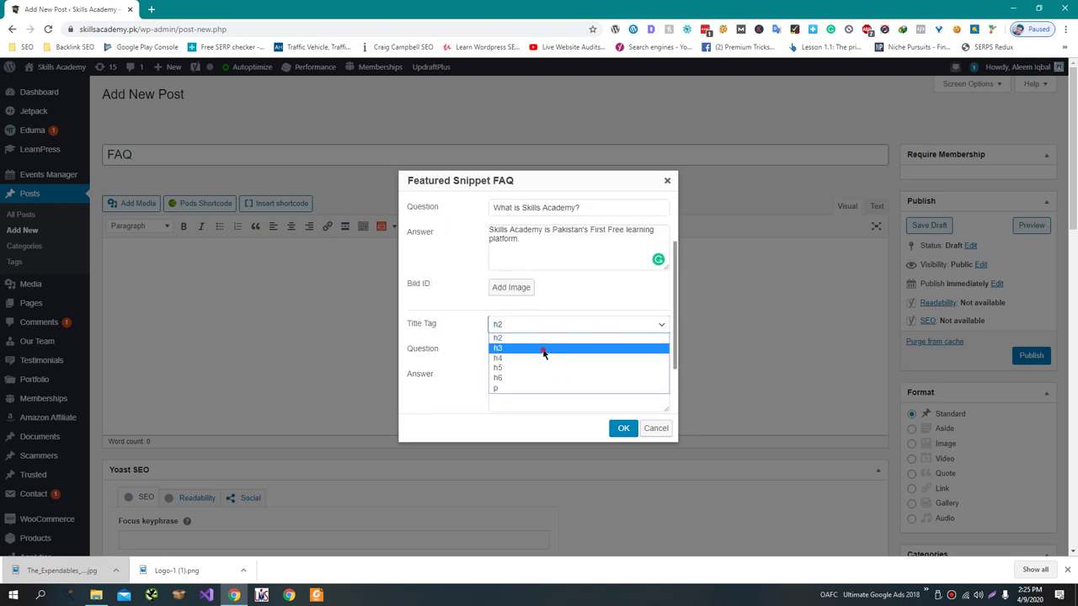
pyautogui.click(544, 351)
# Enter "Who is the founder of Skills Academy?" with an answer giving the founder's full name, and insert the FAQ snippet into the post.
pyautogui.click(540, 349)
pyautogui.write('Who is th')
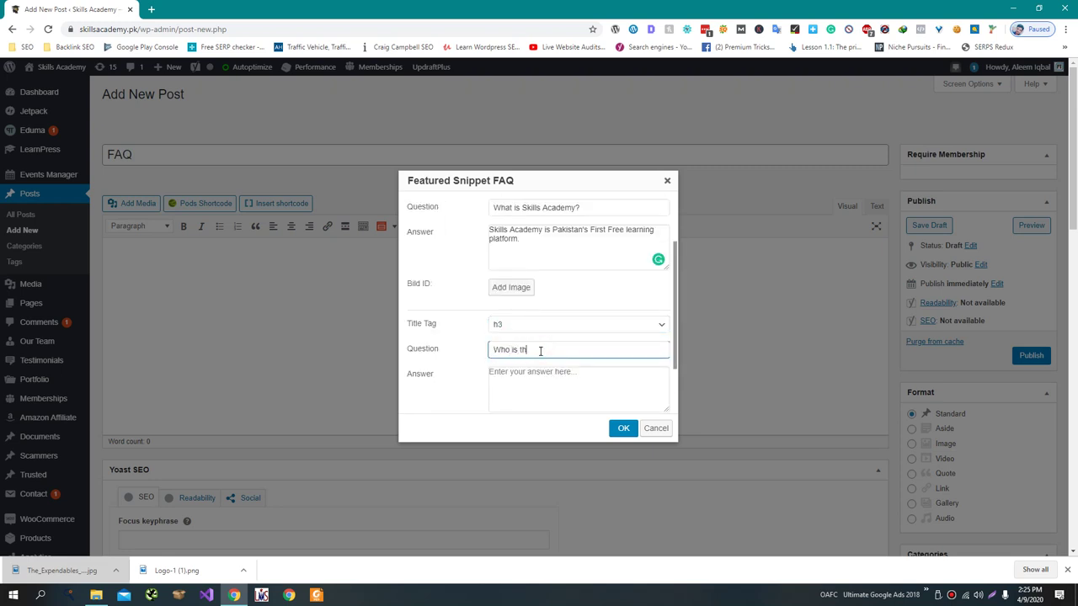
pyautogui.write('e founder of Skills Academy?')
pyautogui.press('Tab')
pyautogui.write('Aleem')
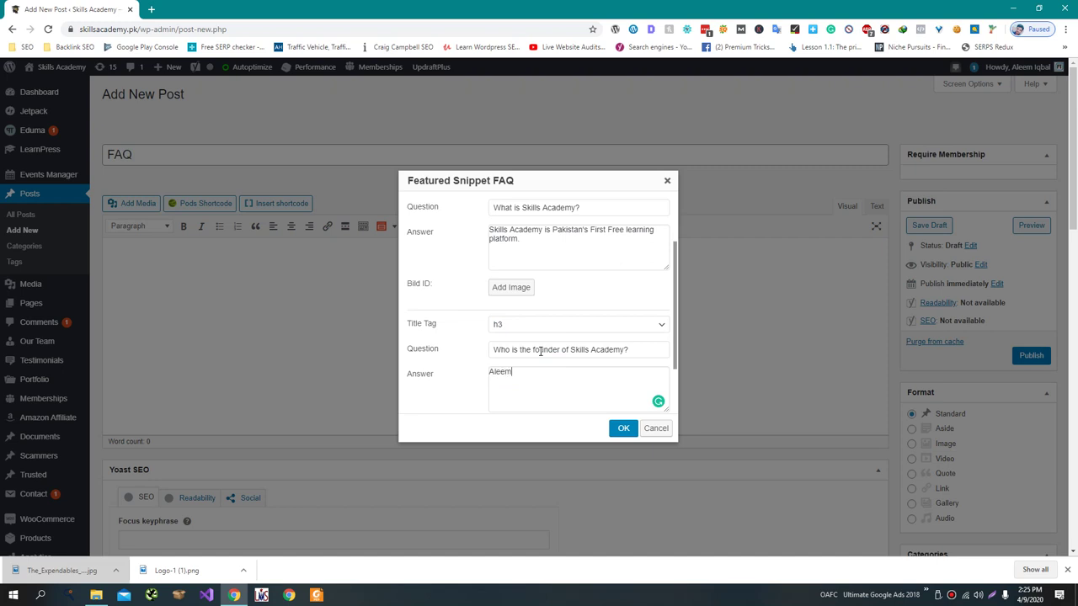
pyautogui.write(' Iqbal is the founder of Skills Ac ademy')
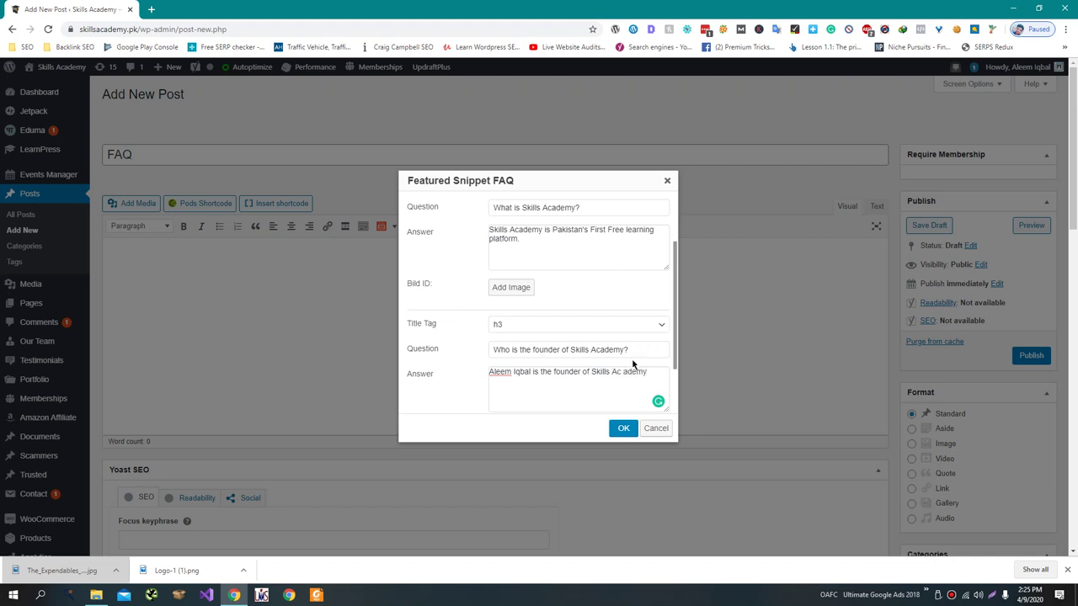
pyautogui.click(623, 371)
pyautogui.press('BackSpace')
pyautogui.click(623, 428)
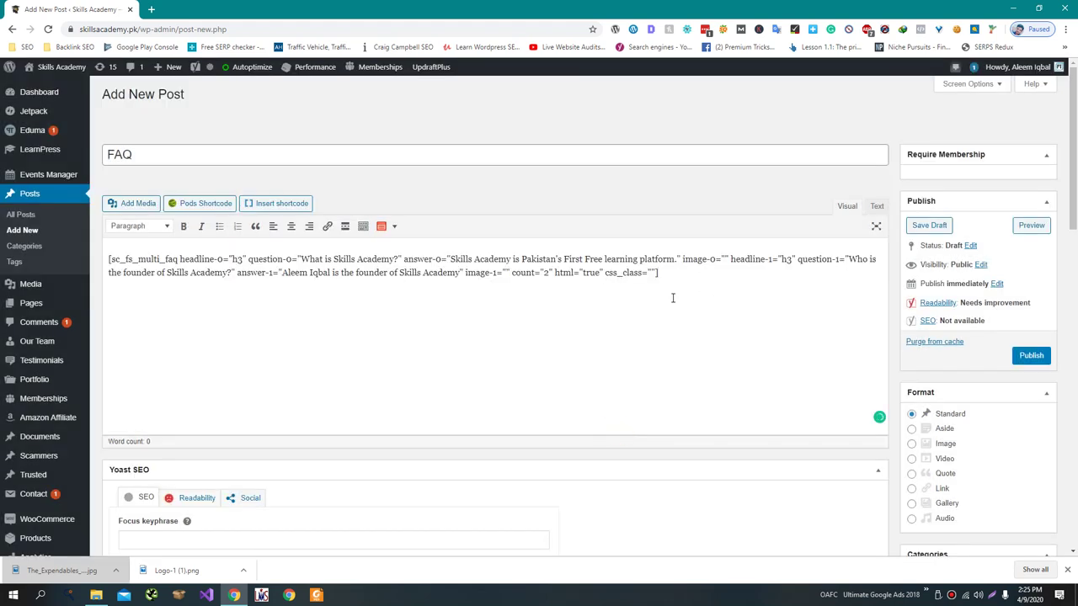
# Publish the FAQ post and open its live page.
pyautogui.click(1043, 357)
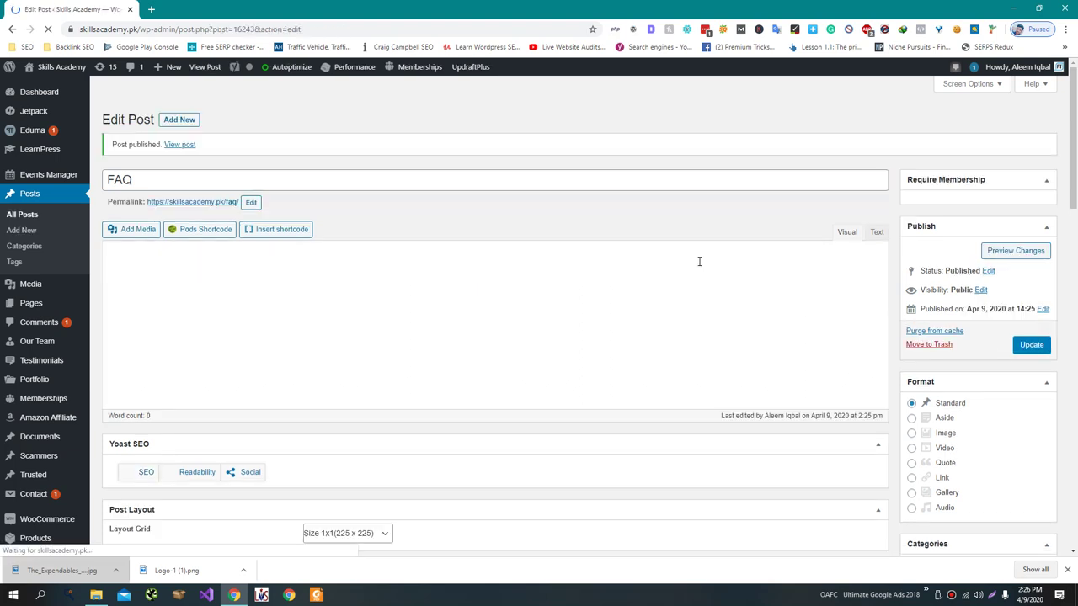
pyautogui.rightClick(183, 154)
pyautogui.press('Escape')
pyautogui.click(183, 151)
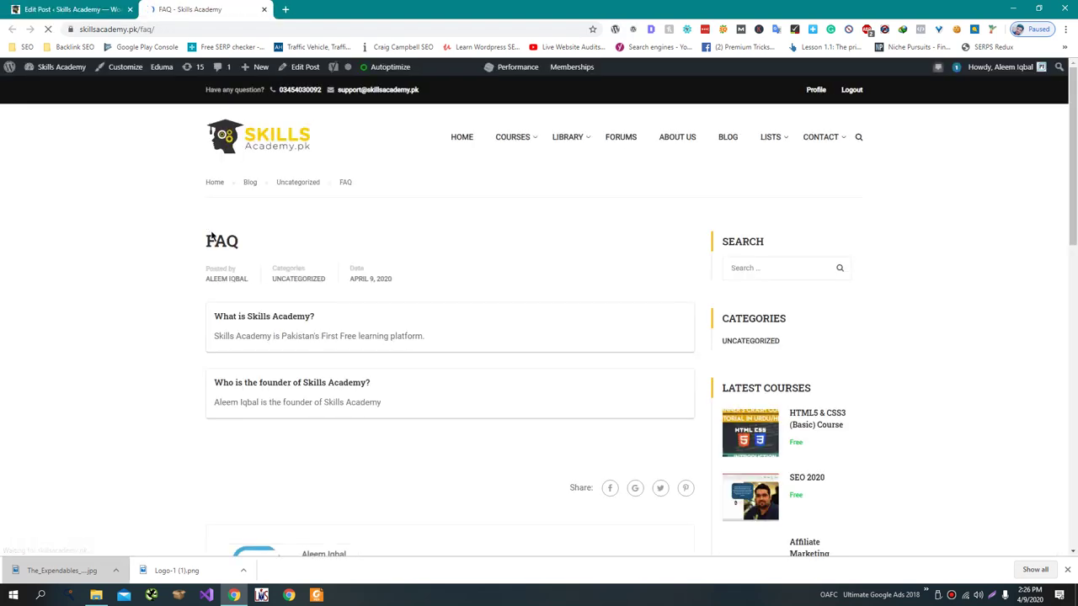
# Copy the web address of the live FAQ page.
pyautogui.moveTo(271, 341); pyautogui.dragTo(245, 341)
pyautogui.click(399, 401)
pyautogui.click(245, 341)
pyautogui.click(155, 34)
pyautogui.hotkey('ctrl', 'c')
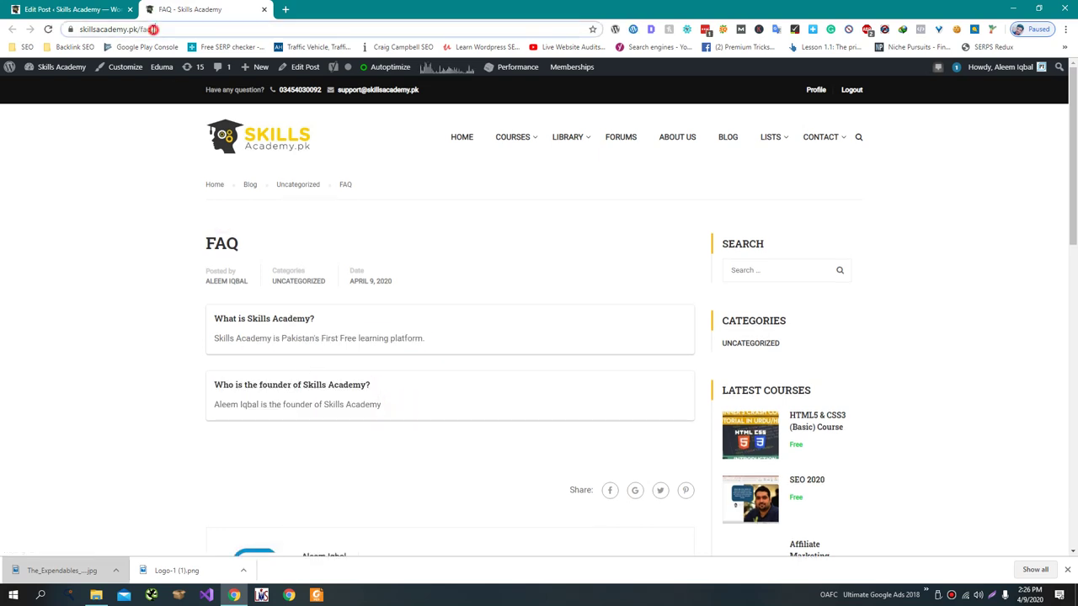
# Search Google for "google rich snippets" in a new browser tab.
pyautogui.hotkey('ctrl', 't')
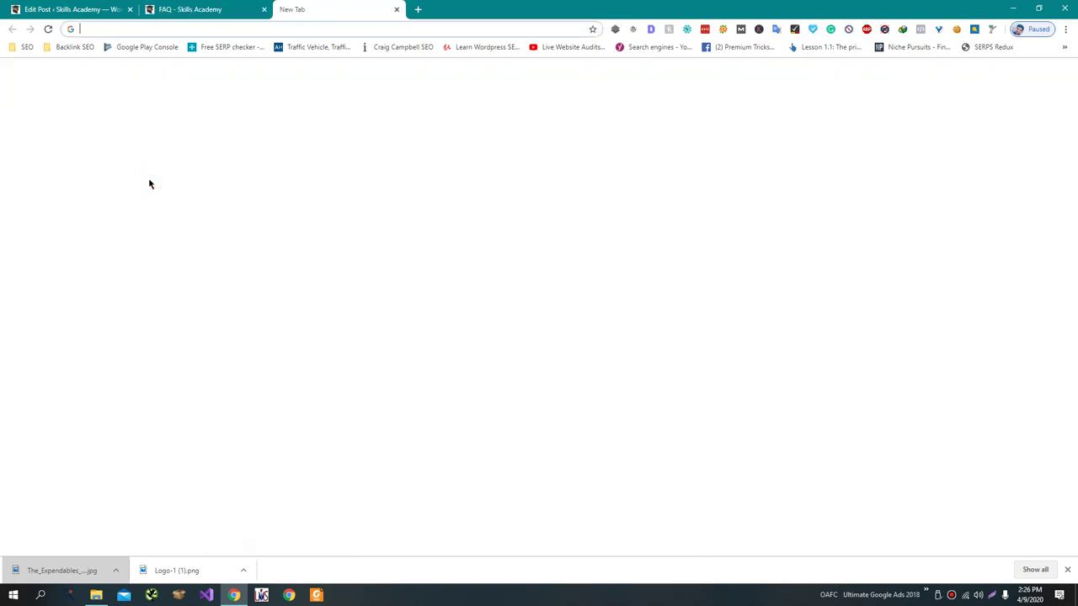
pyautogui.click(169, 29)
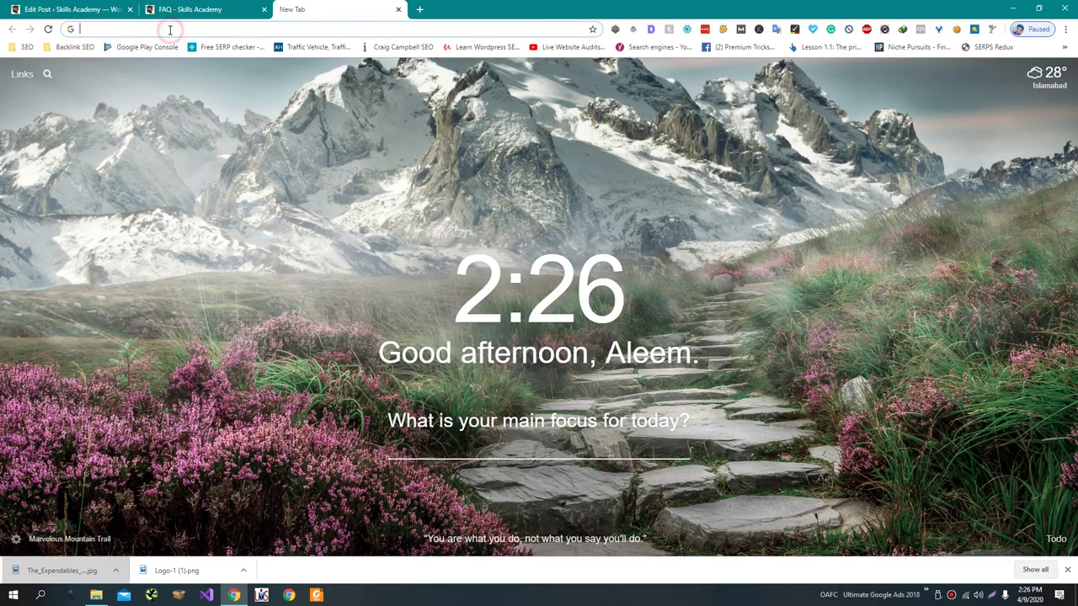
pyautogui.write('google r')
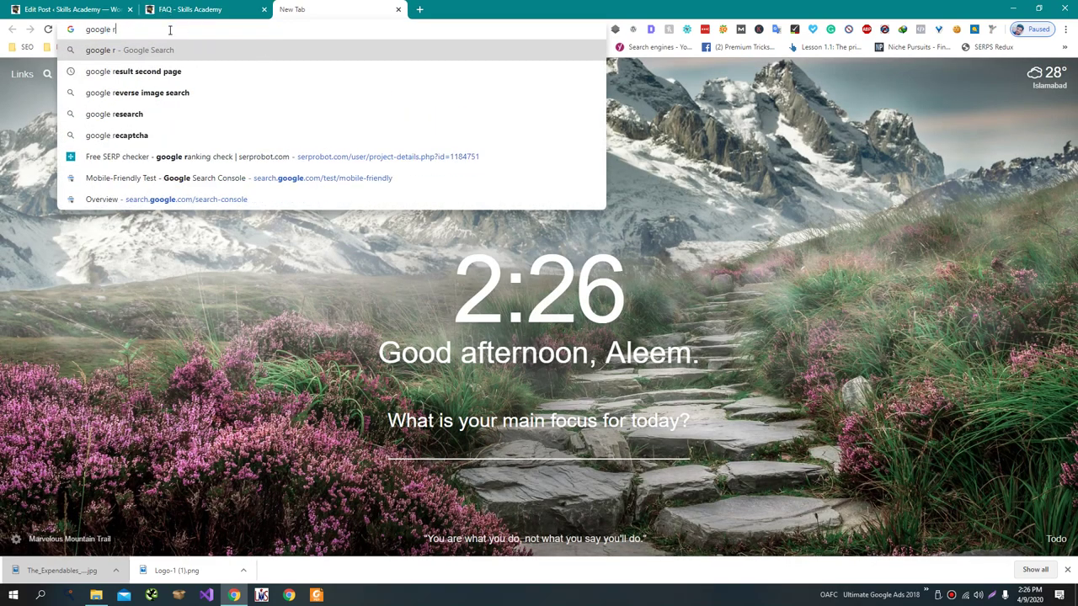
pyautogui.write('ich')
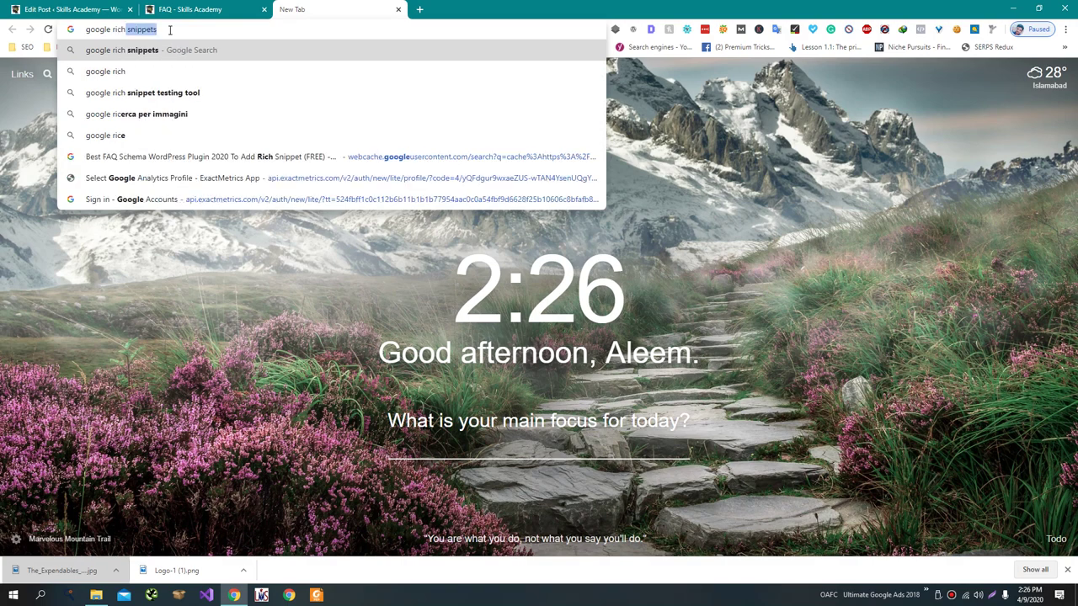
pyautogui.press('Return')
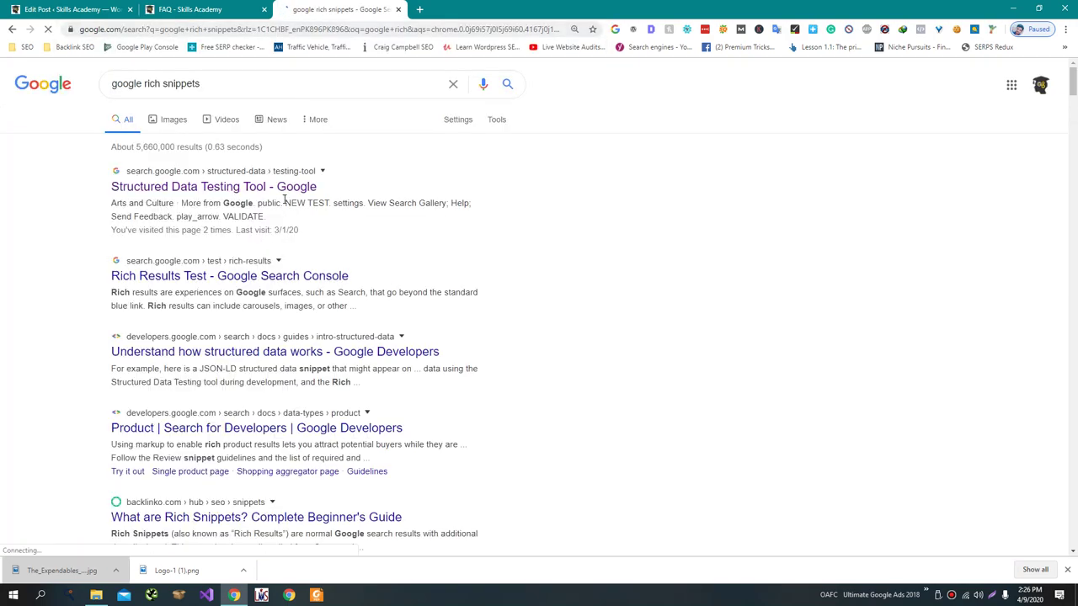
# Open the Structured Data Testing Tool and Rich Results Test search results in separate new tabs.
pyautogui.middleClick(278, 187)
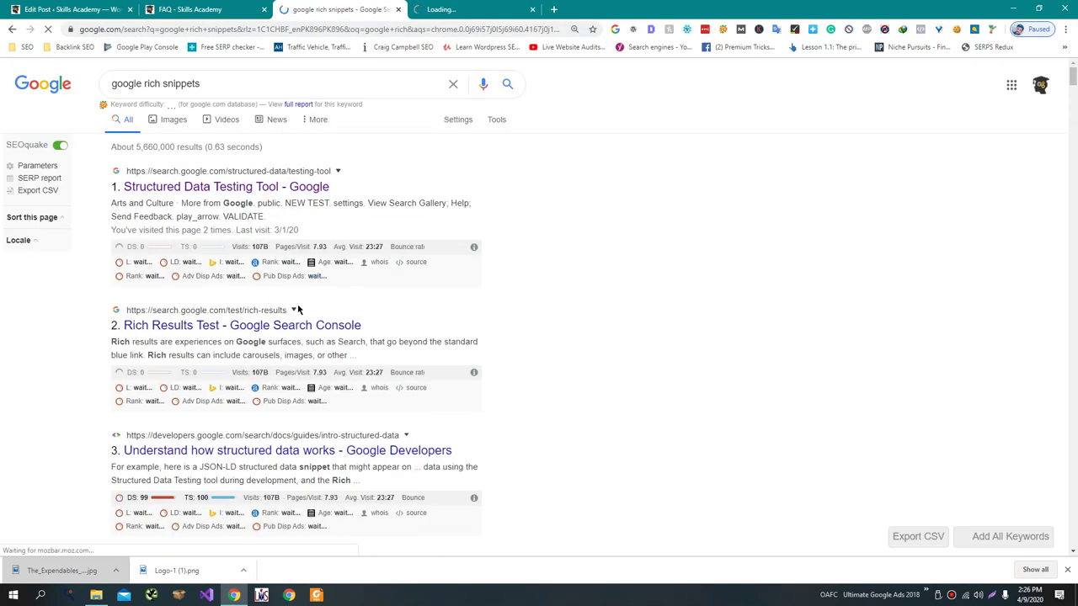
pyautogui.middleClick(303, 310)
pyautogui.scroll(-3, 447, 306)
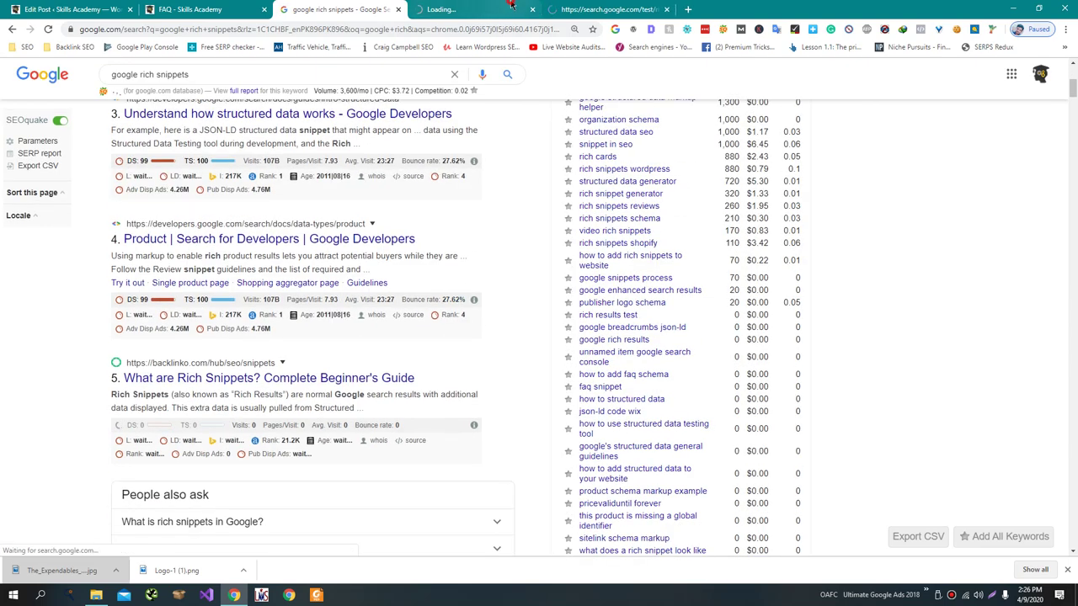
pyautogui.click(494, 6)
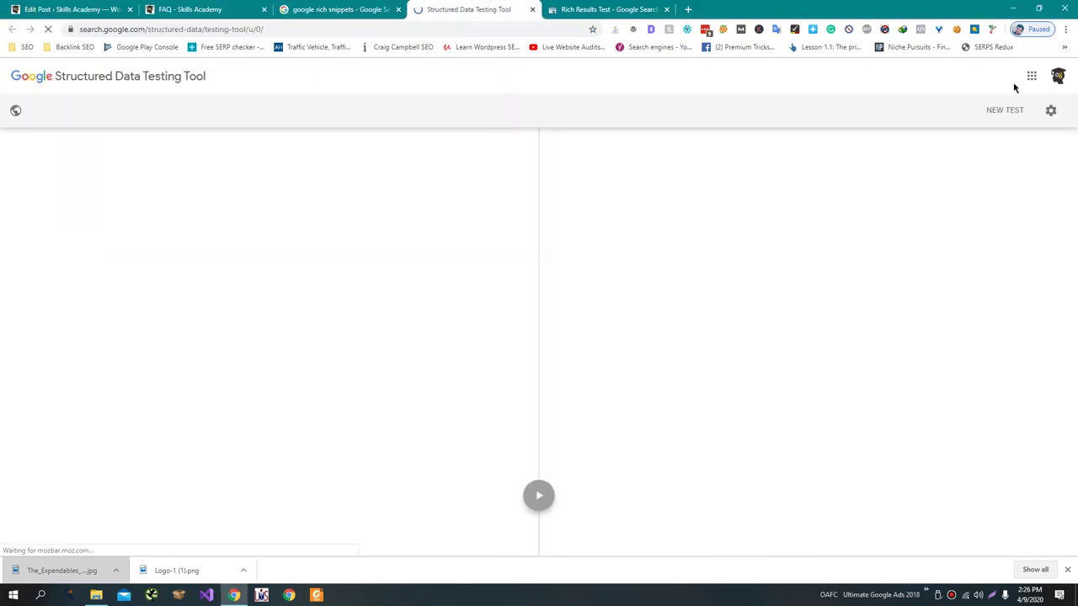
pyautogui.click(993, 112)
pyautogui.hotkey('ctrl', 'v')
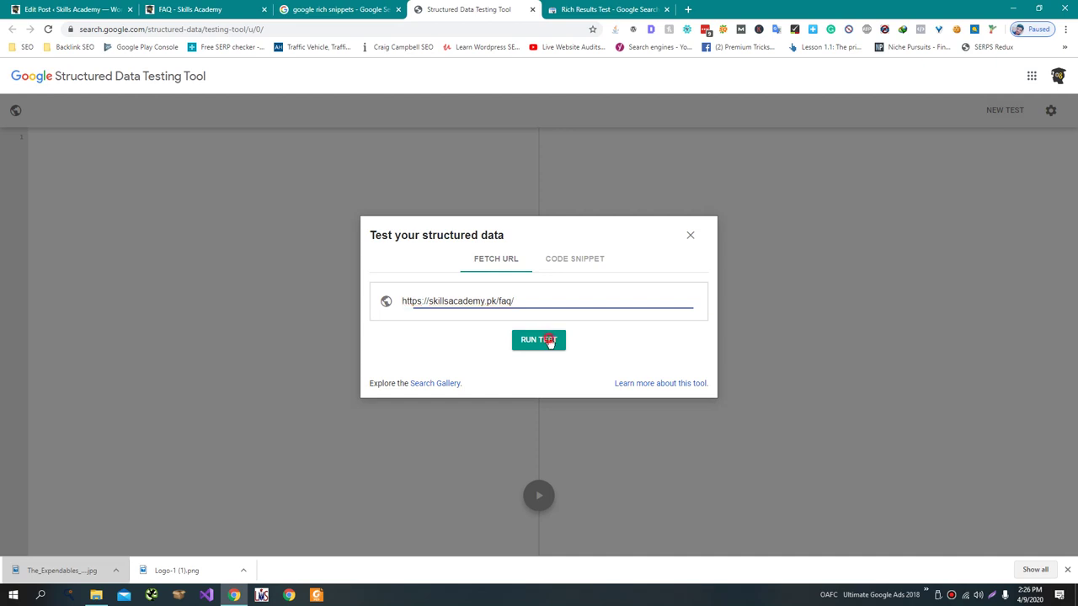
pyautogui.click(547, 340)
pyautogui.click(606, 10)
pyautogui.click(556, 252)
pyautogui.hotkey('ctrl', 'v')
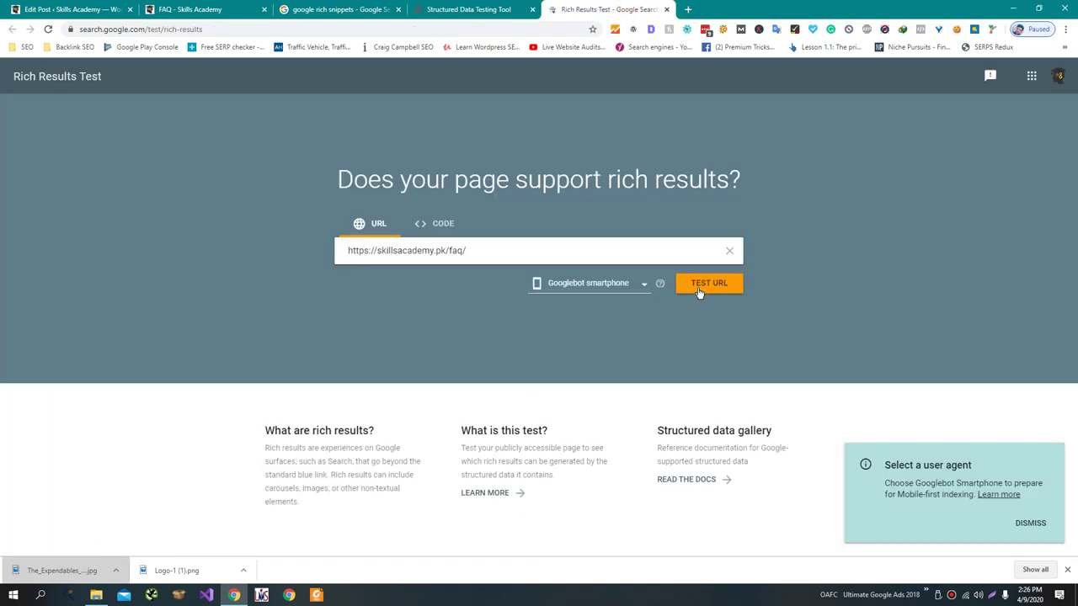
pyautogui.click(693, 290)
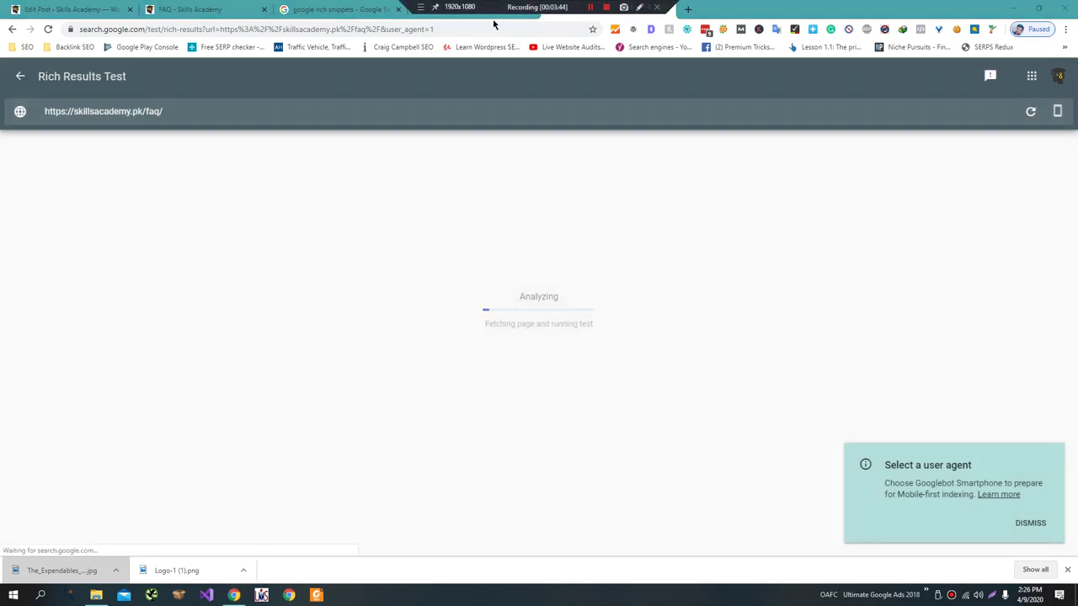
# Examine the detected Article and FAQPage items in the Structured Data Testing Tool, including the markup of the second answer.
pyautogui.click(475, 9)
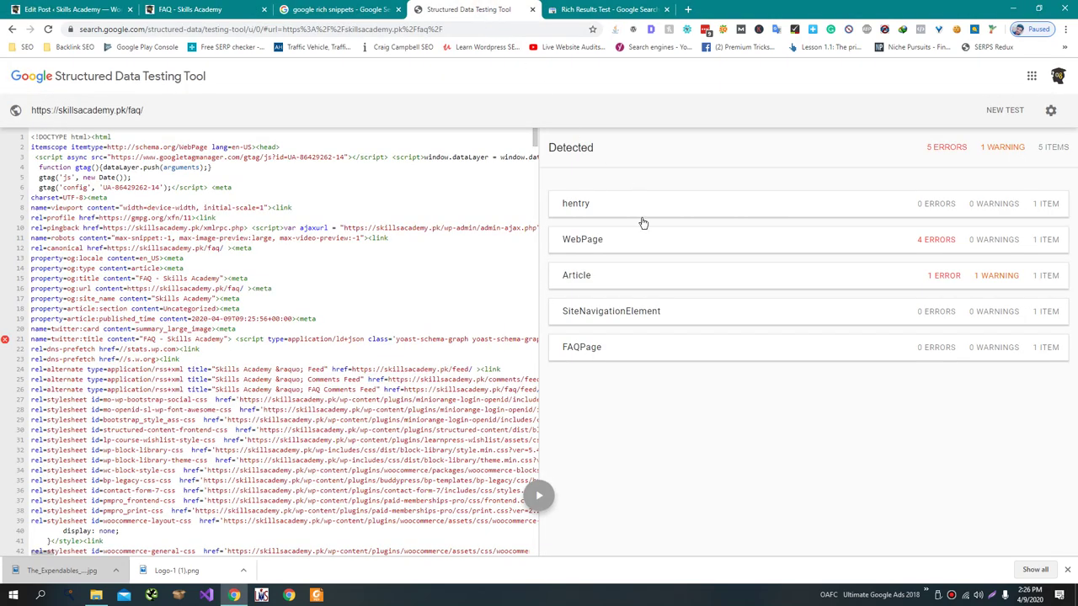
pyautogui.click(650, 278)
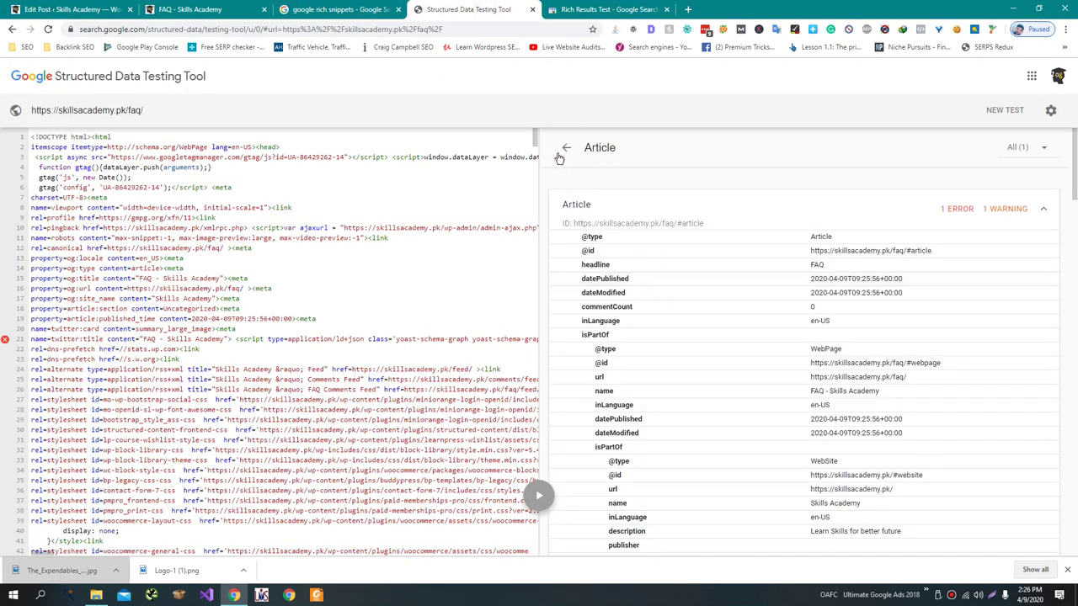
pyautogui.click(566, 148)
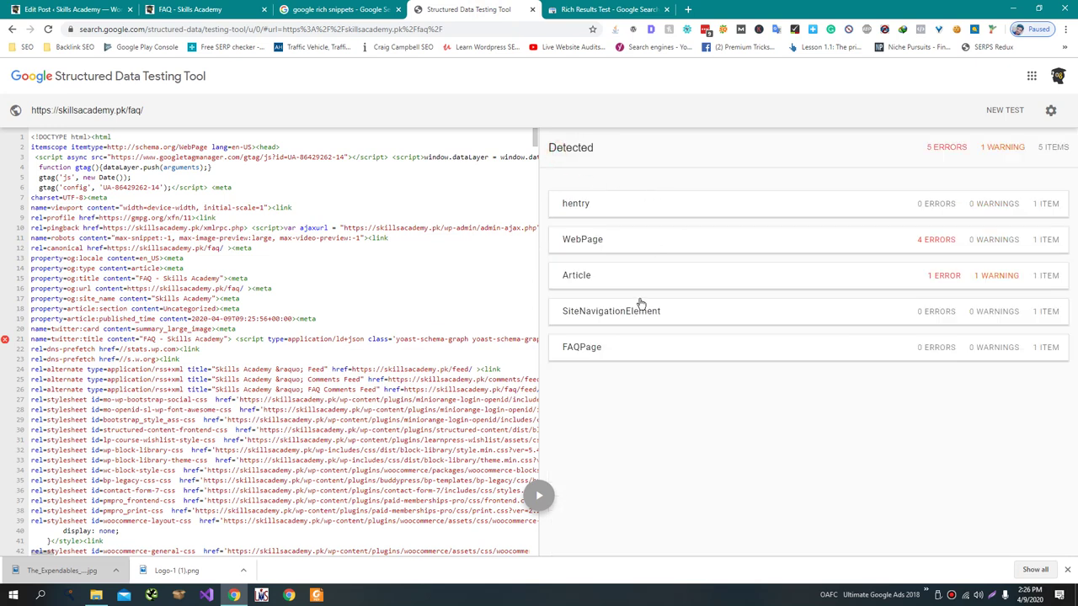
pyautogui.click(630, 350)
pyautogui.click(838, 391)
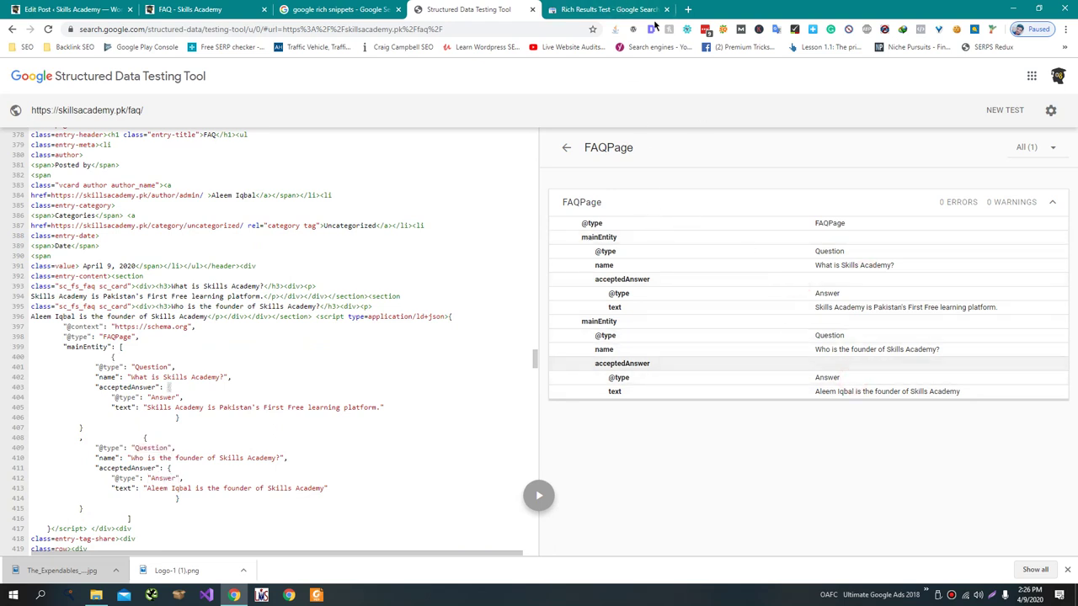
# Expand the detected FAQ item in the Rich Results Test and review its questions and answers.
pyautogui.click(647, 10)
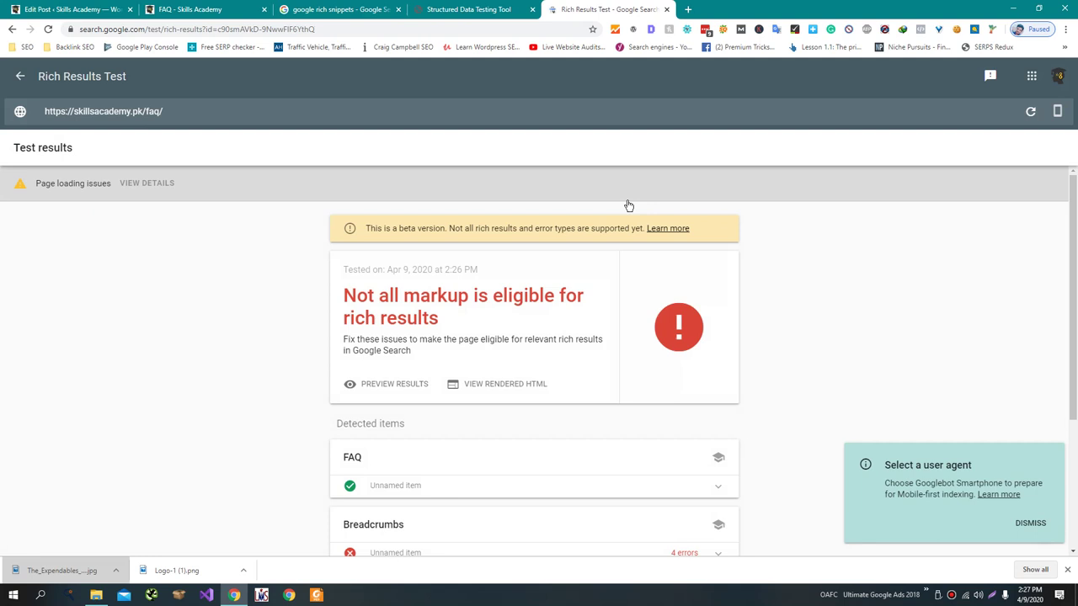
pyautogui.scroll(-4, 628, 206)
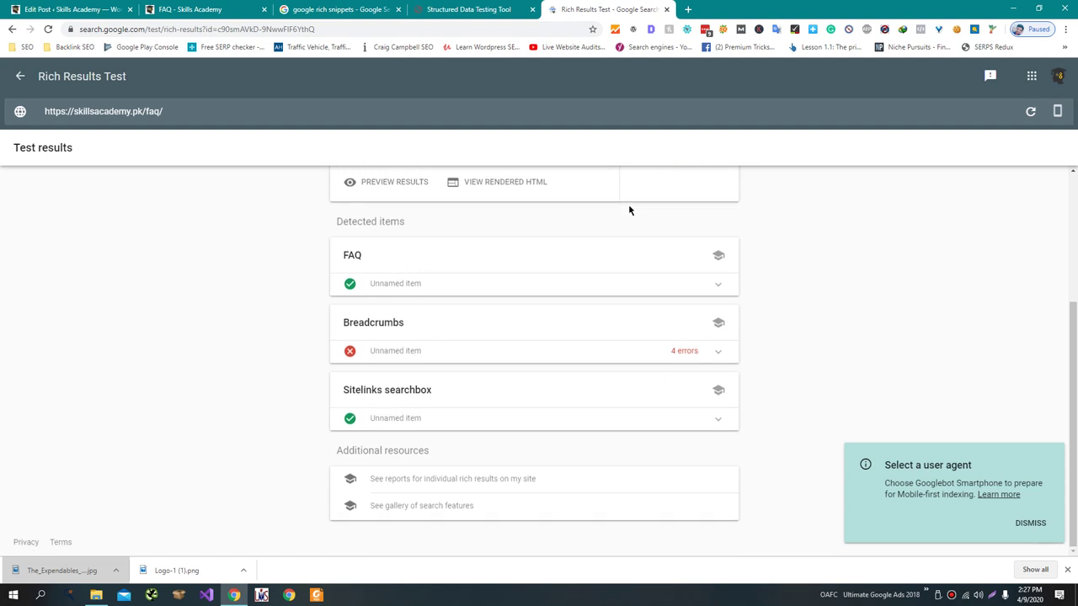
pyautogui.click(637, 283)
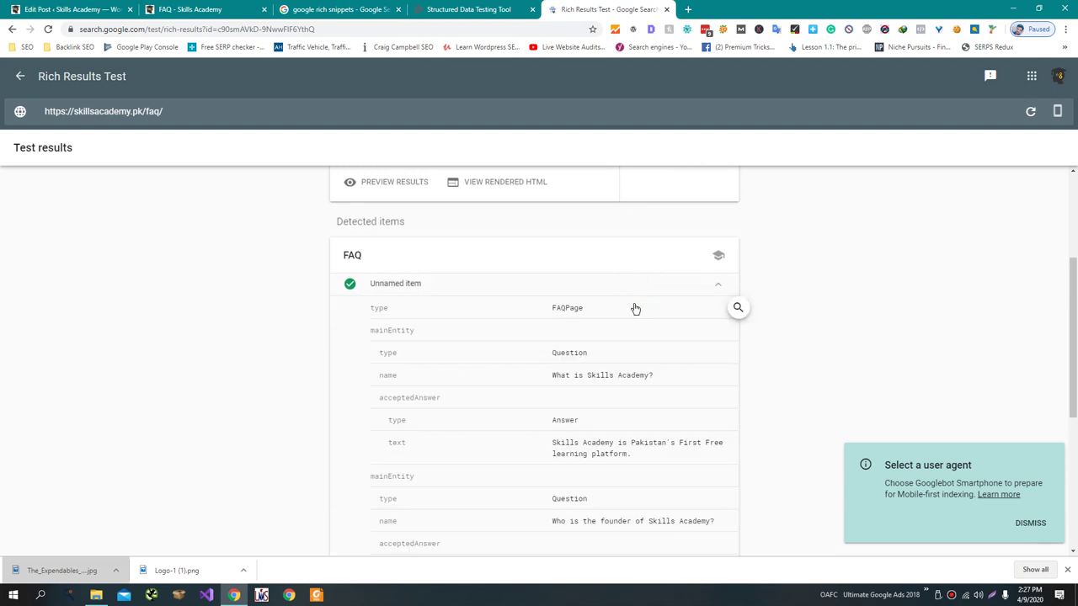
pyautogui.scroll(-3, 631, 307)
pyautogui.scroll(2, 620, 315)
pyautogui.scroll(-1, 625, 329)
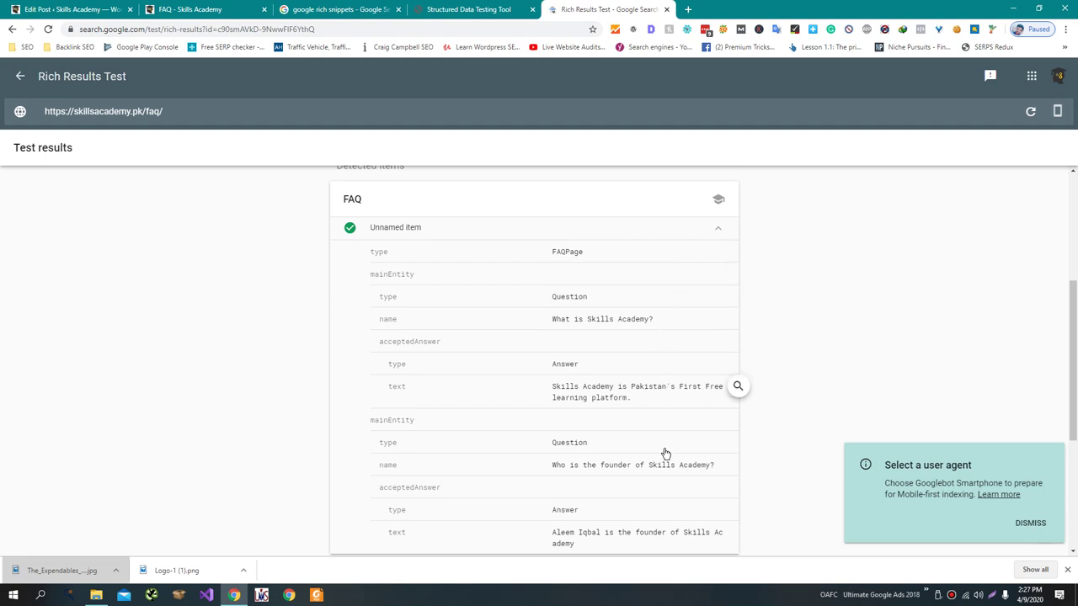
pyautogui.scroll(-1, 671, 487)
pyautogui.scroll(-3, 670, 488)
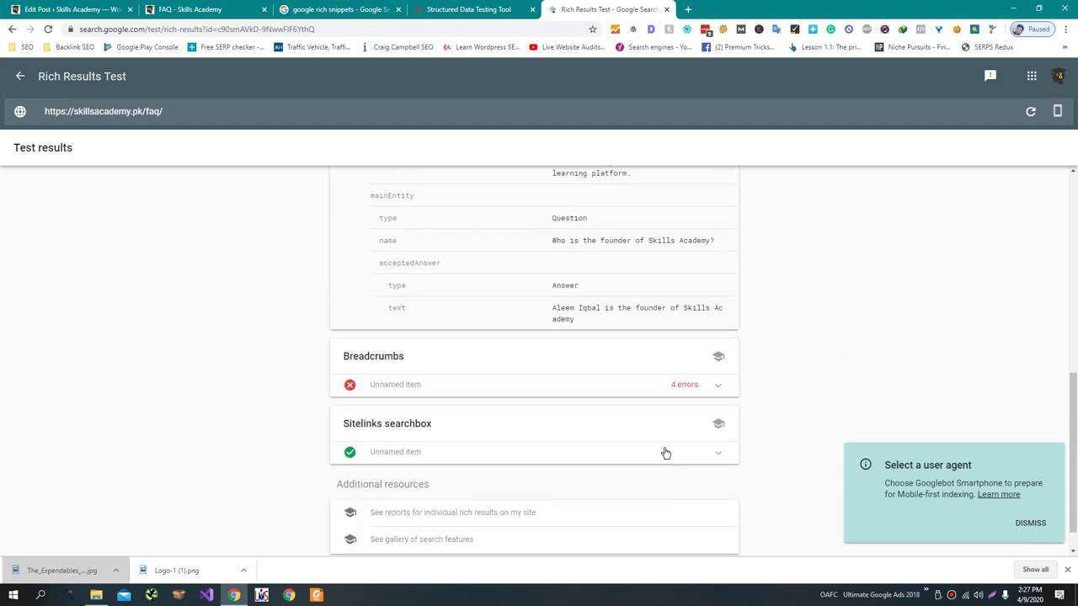
# Inspect the detected Breadcrumbs and Sitelinks searchbox items, and return to the test results summary.
pyautogui.click(688, 392)
pyautogui.click(688, 393)
pyautogui.click(690, 450)
pyautogui.scroll(-7, 689, 449)
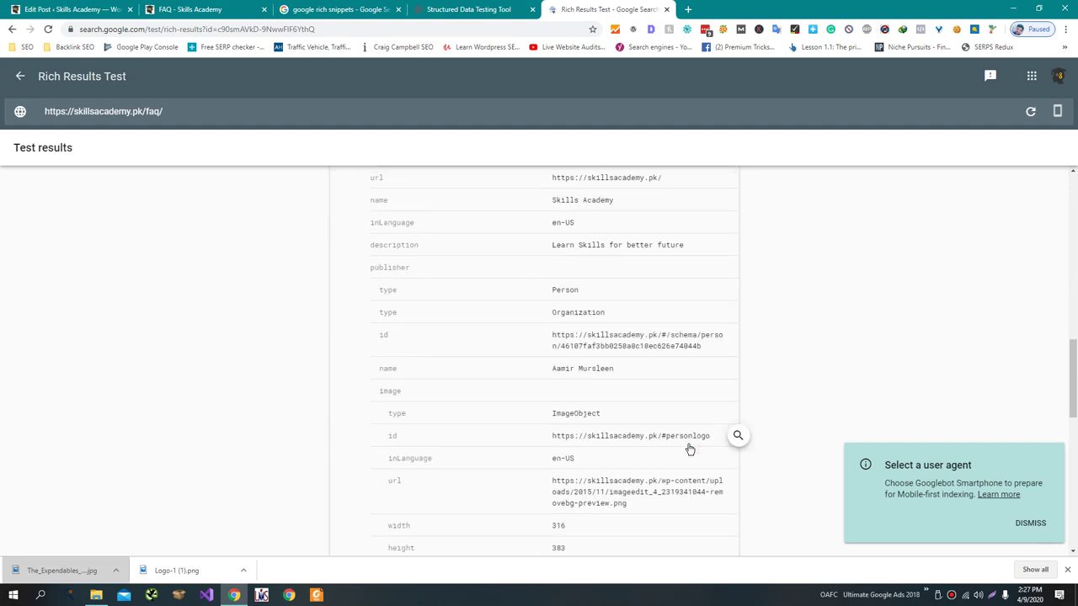
pyautogui.scroll(10, 689, 450)
pyautogui.scroll(-3, 689, 449)
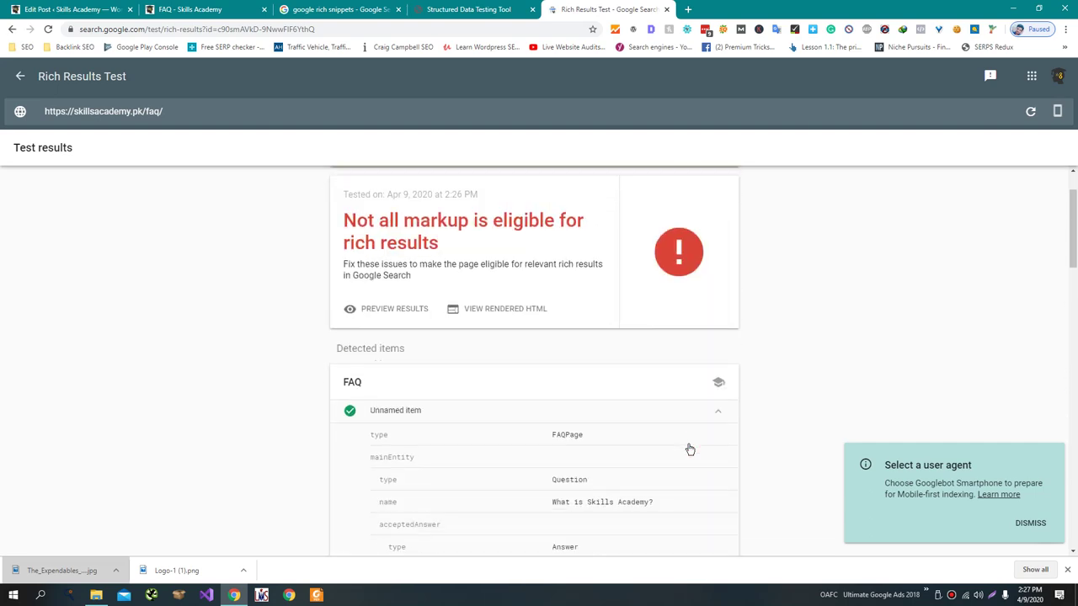
pyautogui.scroll(-2, 690, 449)
pyautogui.scroll(4, 690, 449)
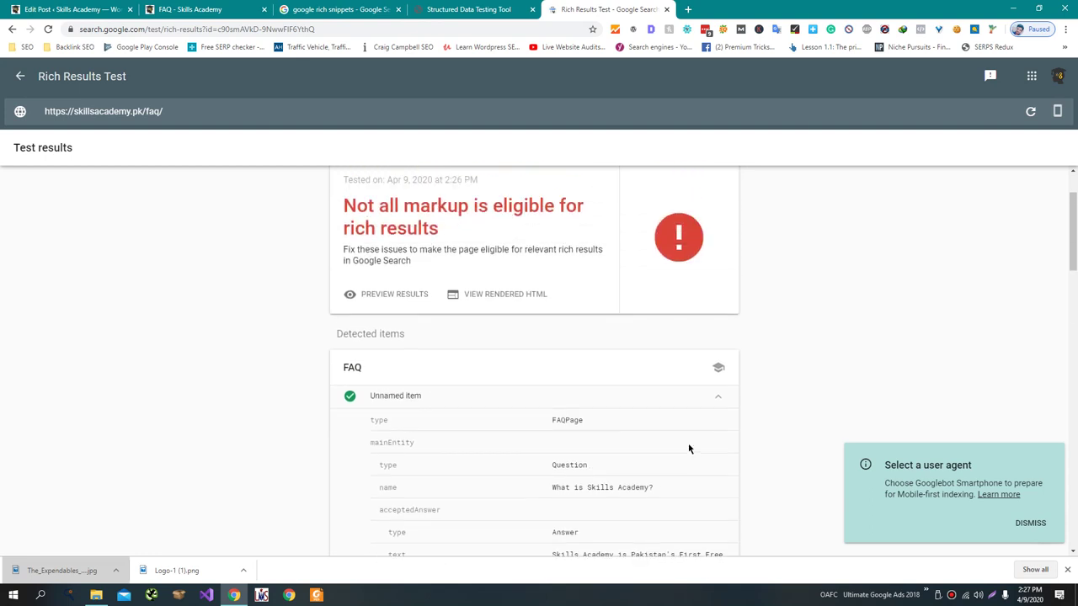
pyautogui.scroll(2, 689, 449)
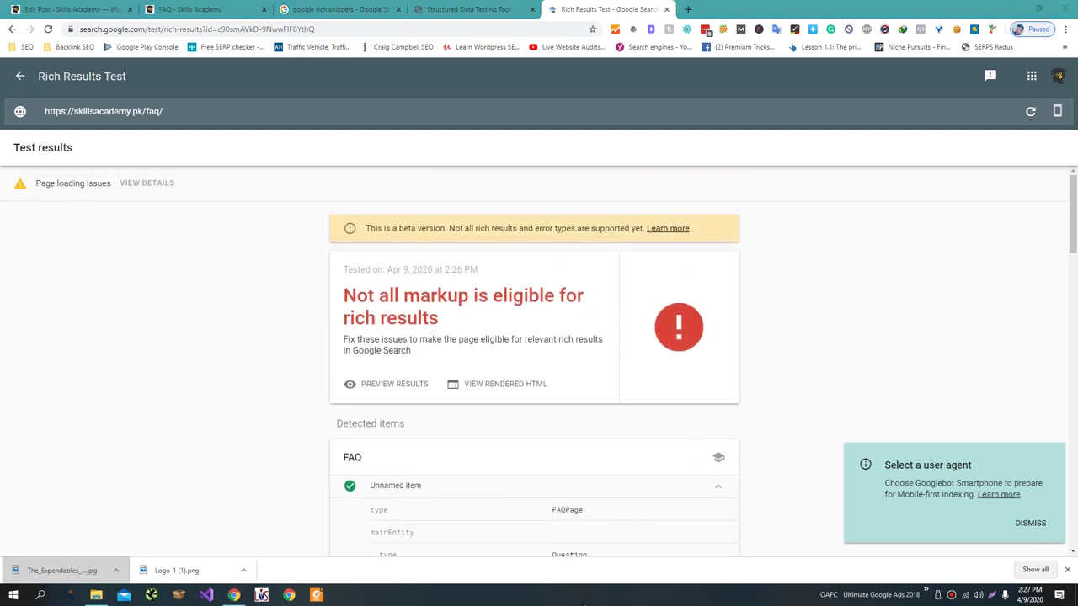
# Preview the FAQ page's search result and expand both the "What is Skills Academy?" and founder questions to check their answers.
pyautogui.click(425, 384)
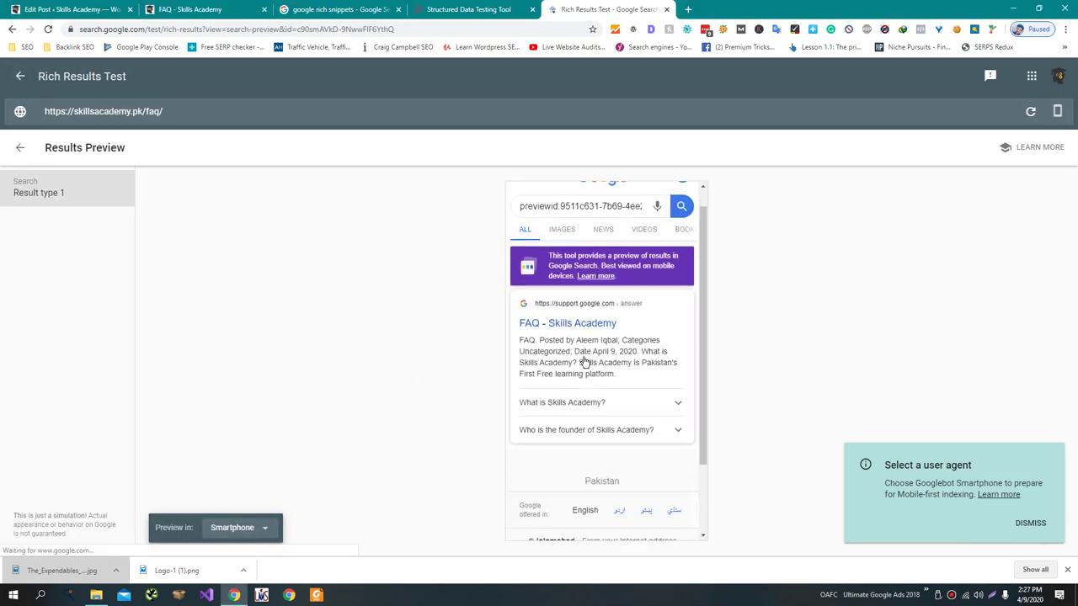
pyautogui.scroll(-2, 591, 369)
pyautogui.scroll(2, 591, 369)
pyautogui.click(609, 426)
pyautogui.click(608, 424)
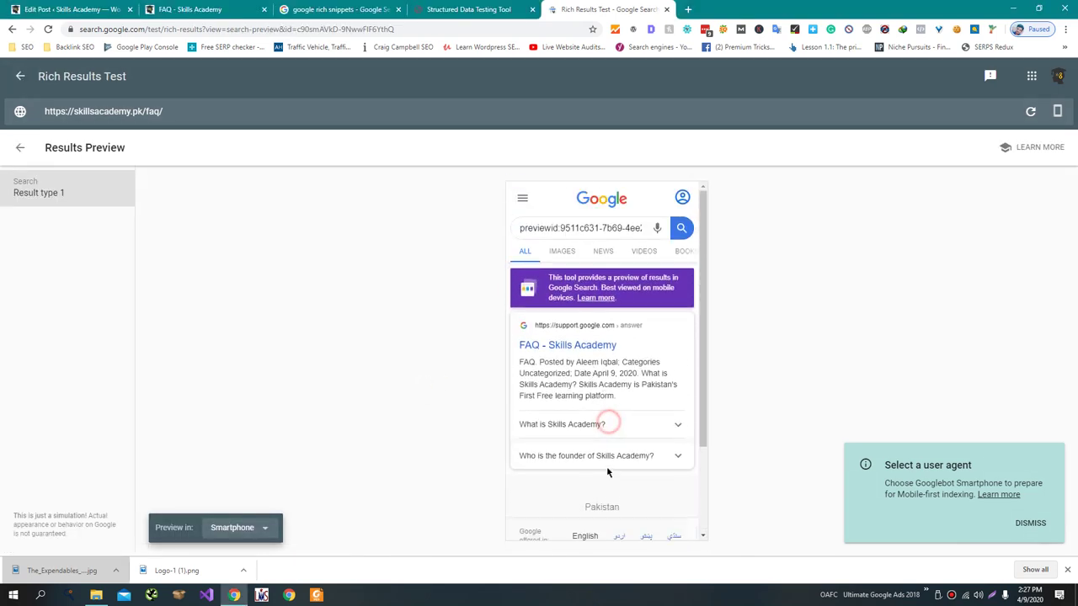
pyautogui.click(606, 454)
pyautogui.doubleClick(604, 458)
pyautogui.click(604, 463)
pyautogui.click(618, 425)
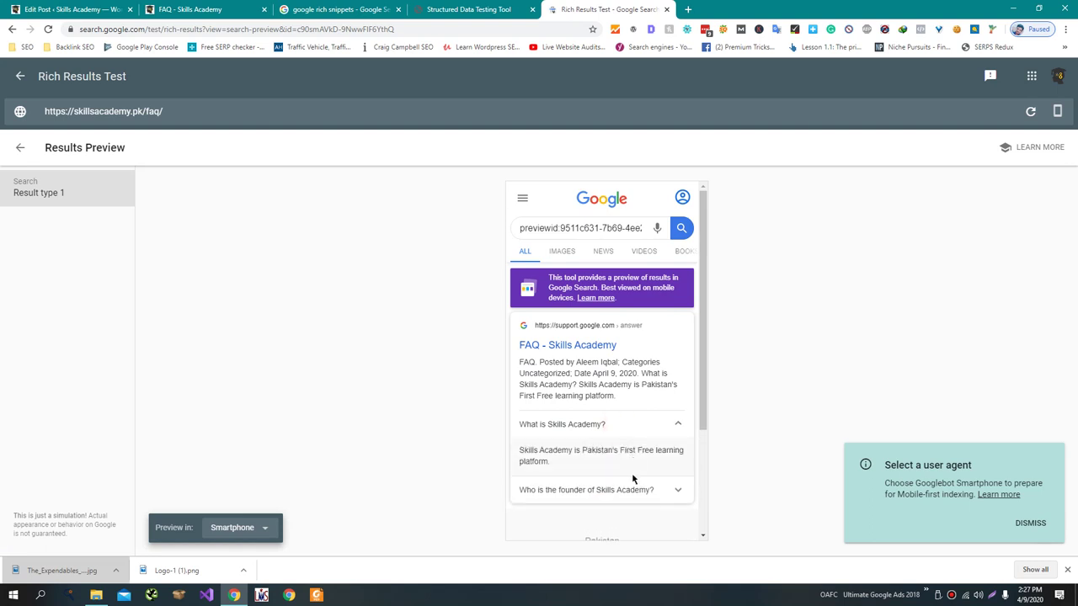
pyautogui.click(630, 482)
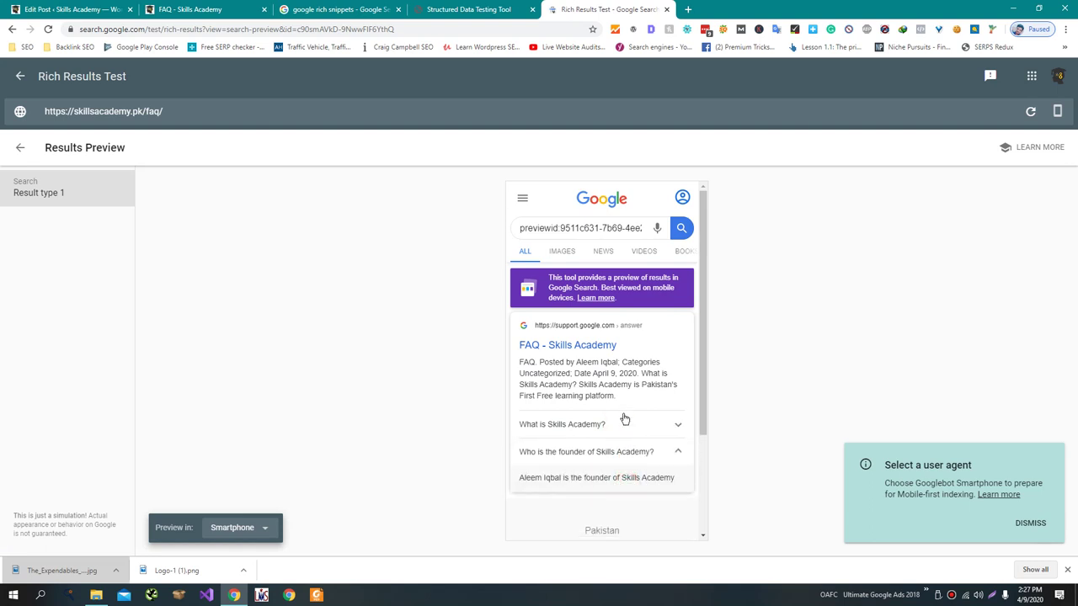